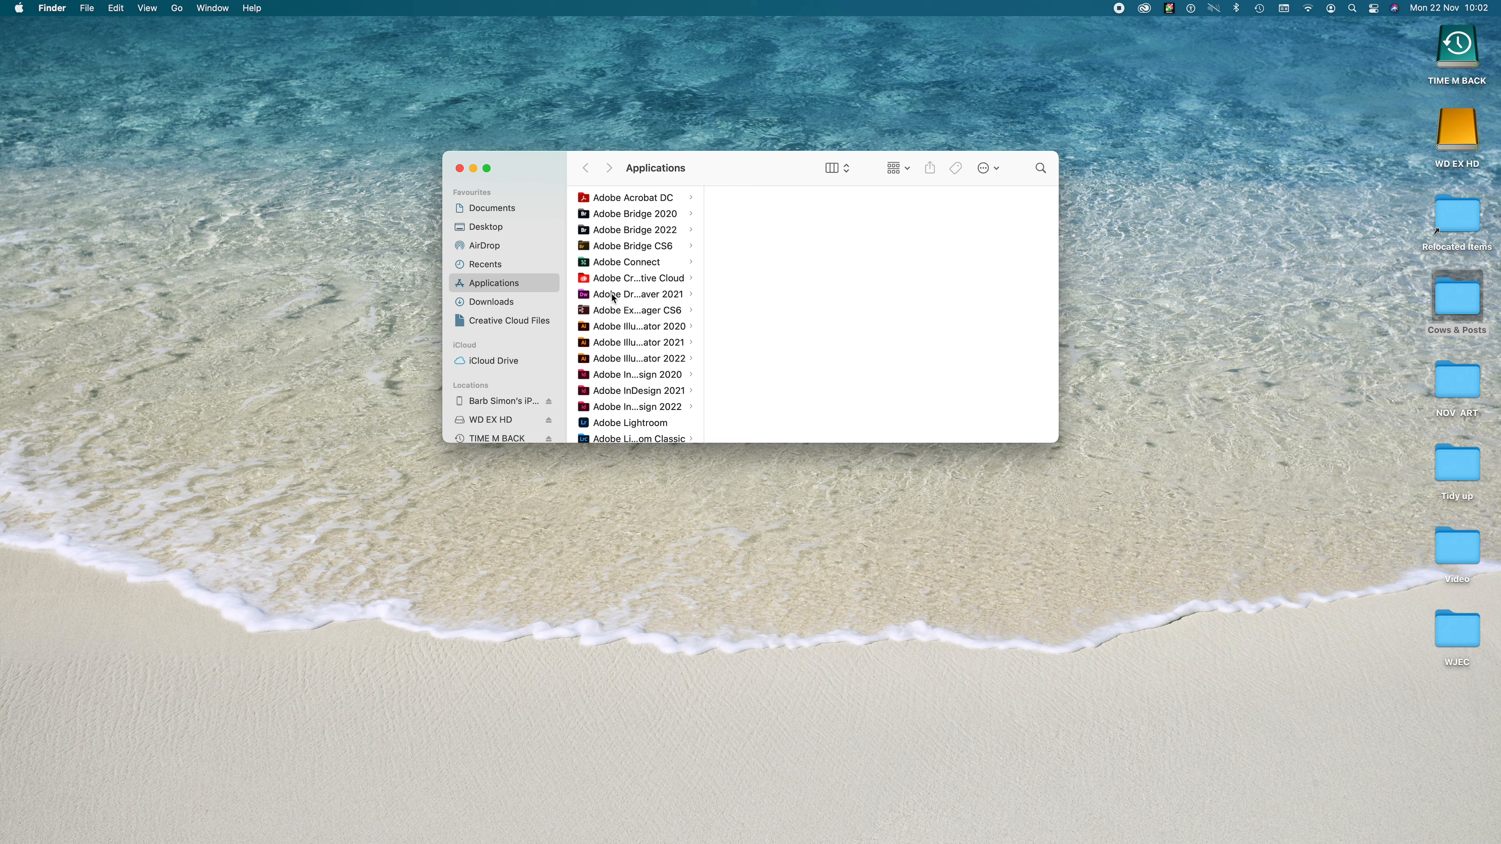
- Launch Adobe Bridge 2022 from its folder in Applications
{"action": "scroll", "coordinate": [675, 303], "scroll_direction": "down", "scroll_amount": 4}
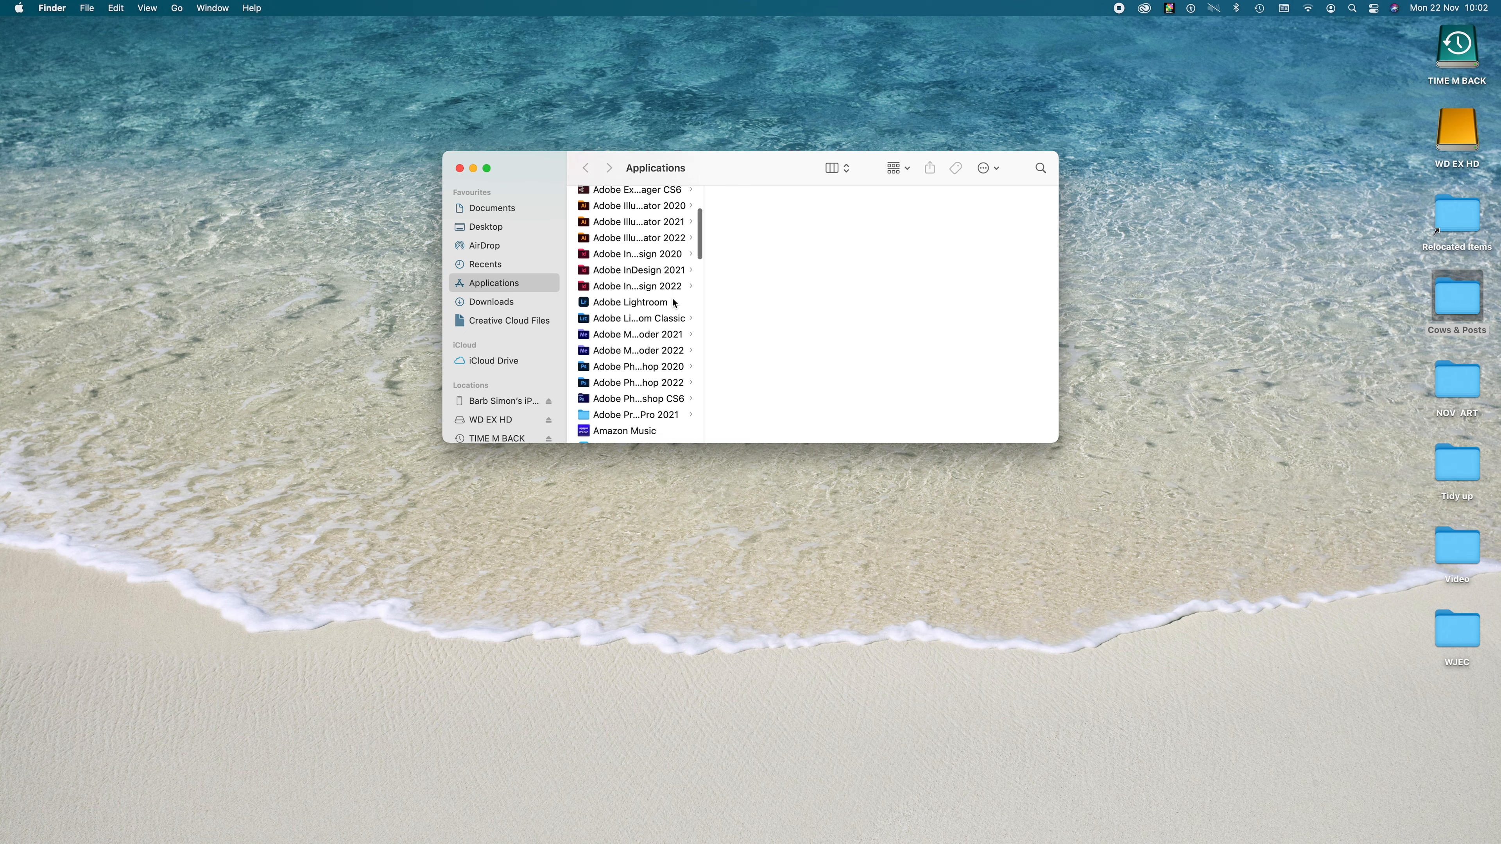
{"action": "left_click_drag", "start_coordinate": [703, 305], "coordinate": [884, 307]}
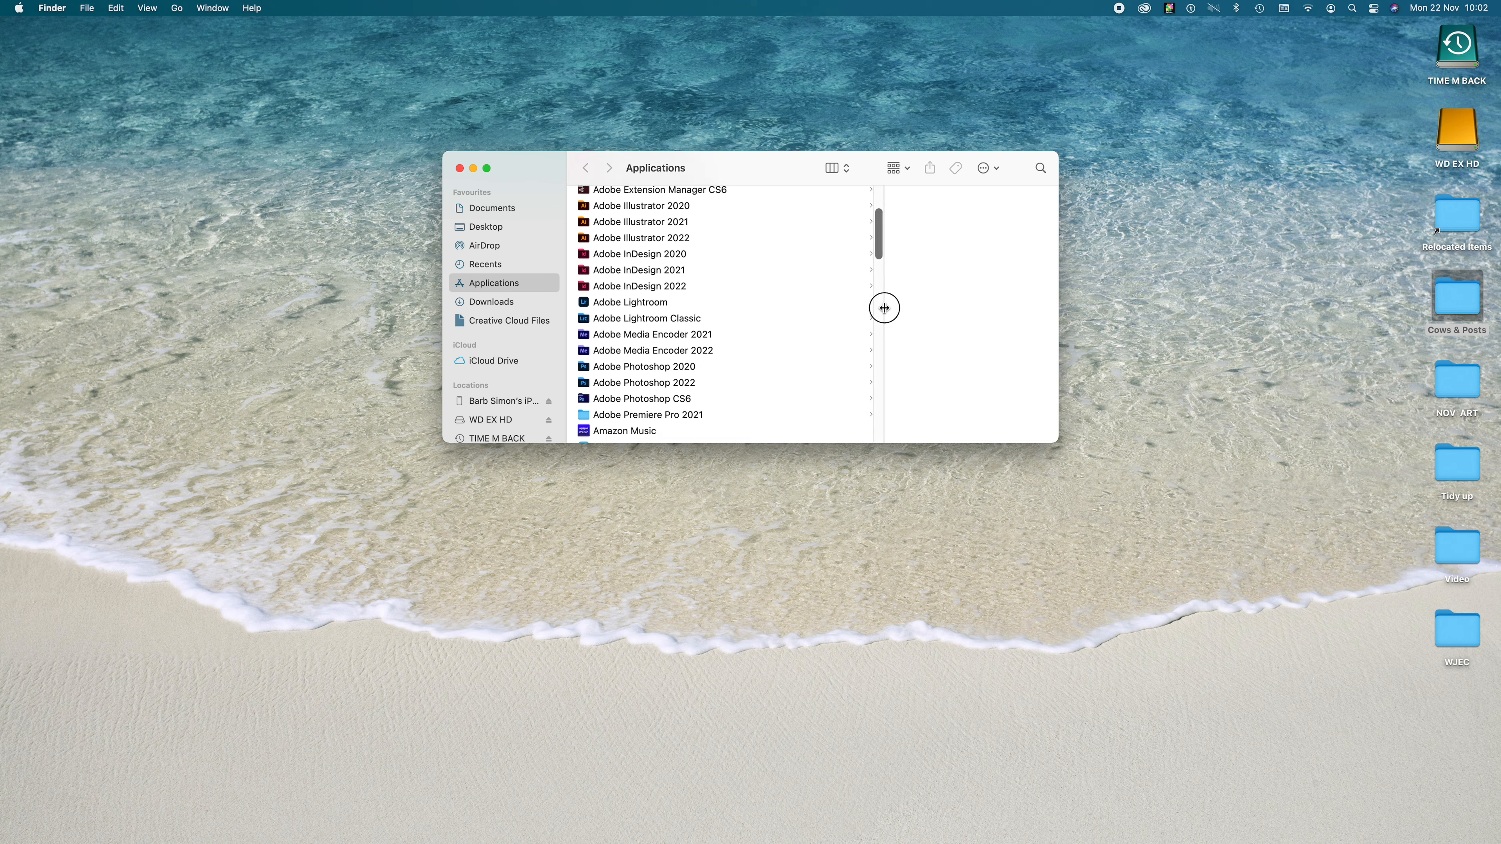
{"action": "scroll", "coordinate": [659, 304], "scroll_direction": "up", "scroll_amount": 4}
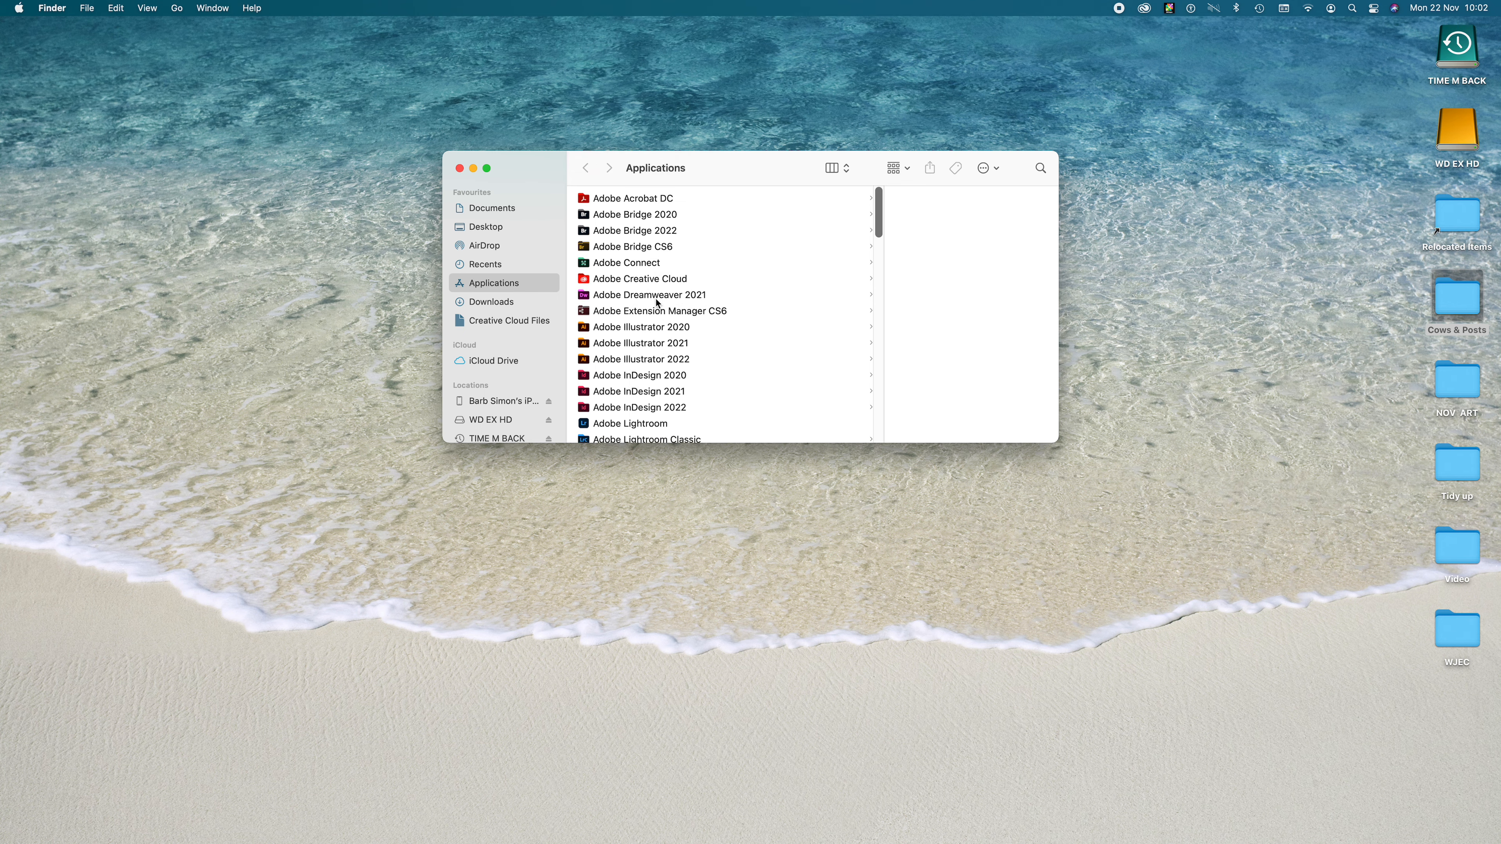
{"action": "left_click", "coordinate": [641, 230]}
{"action": "left_click", "coordinate": [814, 199]}
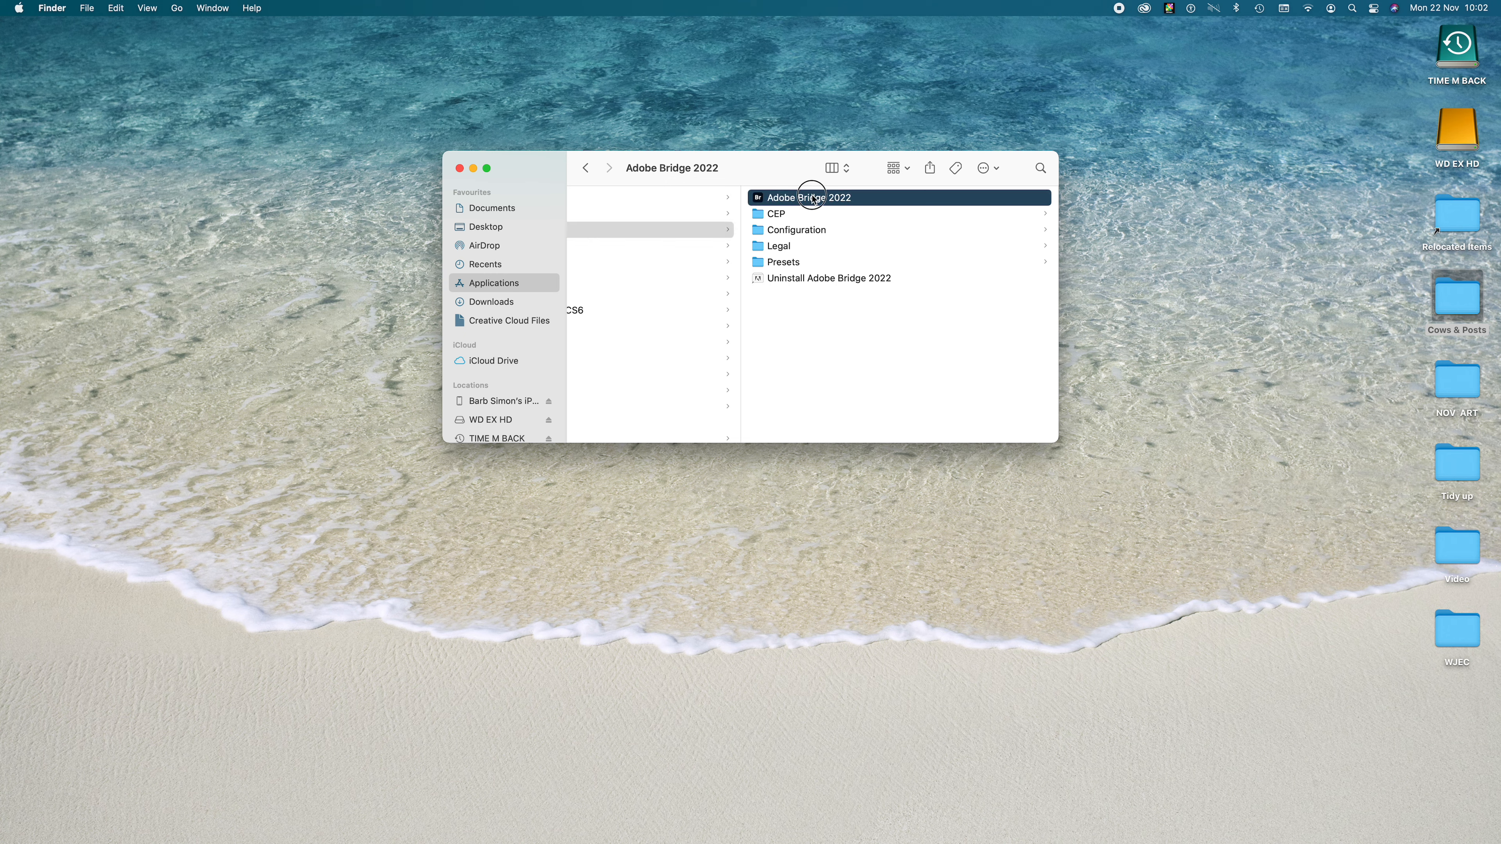
{"action": "double_click", "coordinate": [812, 197]}
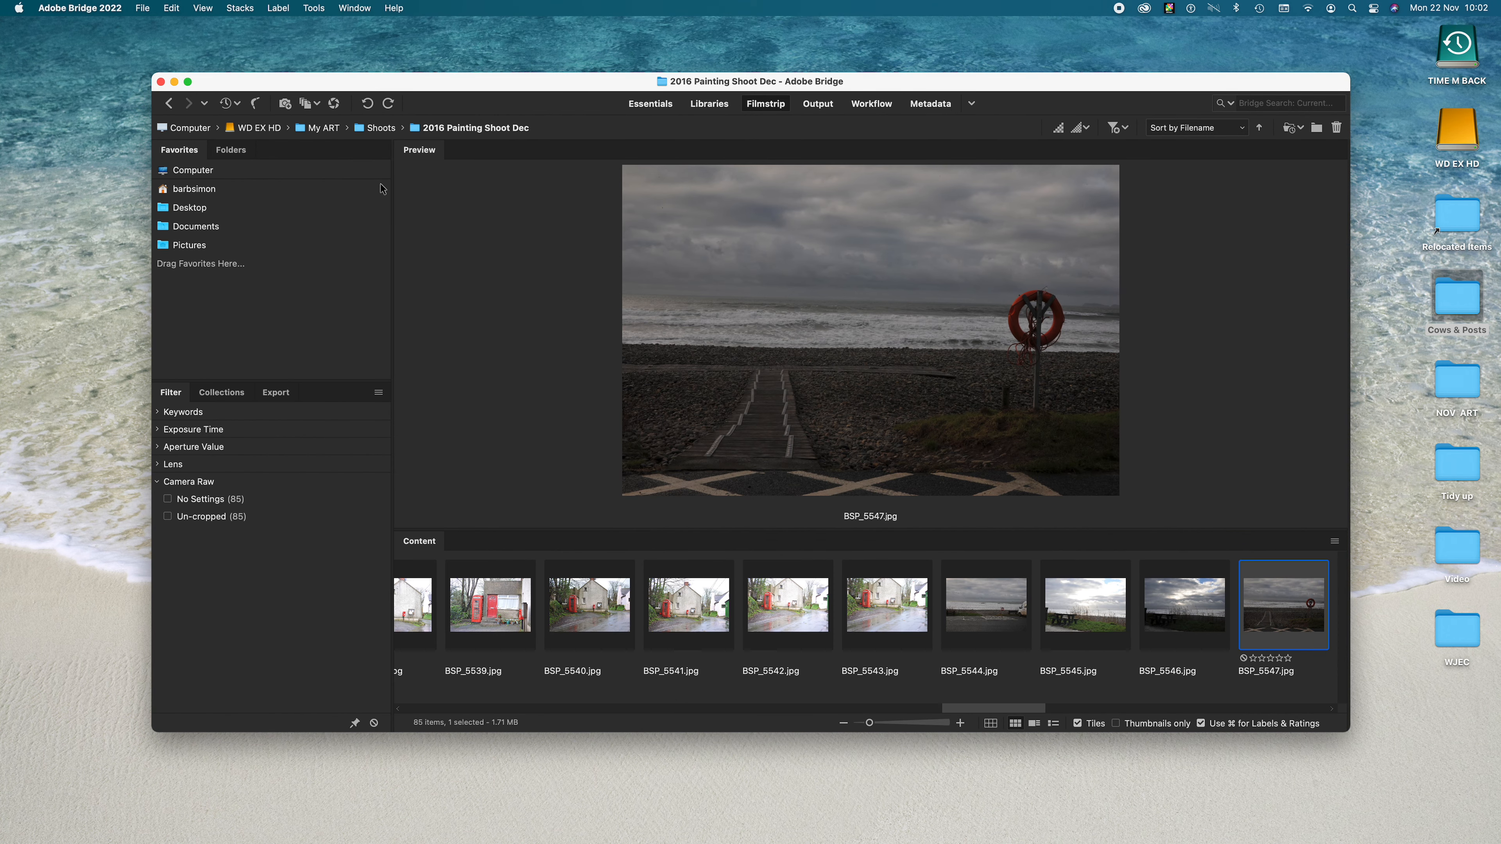
- Open the Cows & Posts folder from the Desktop and enlarge the window to fill the screen
{"action": "left_click", "coordinate": [196, 210]}
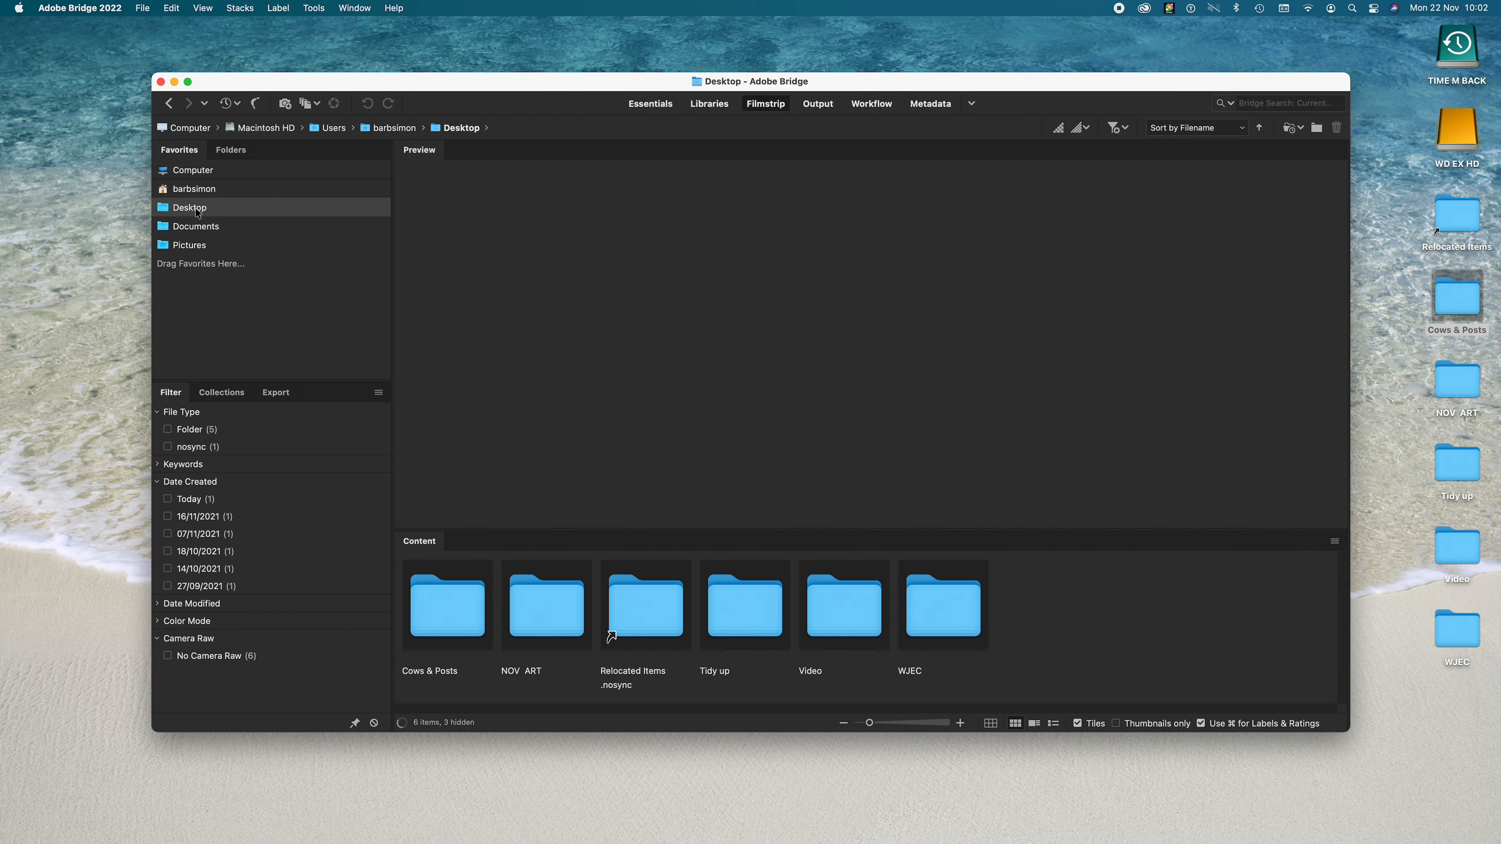
{"action": "double_click", "coordinate": [459, 607]}
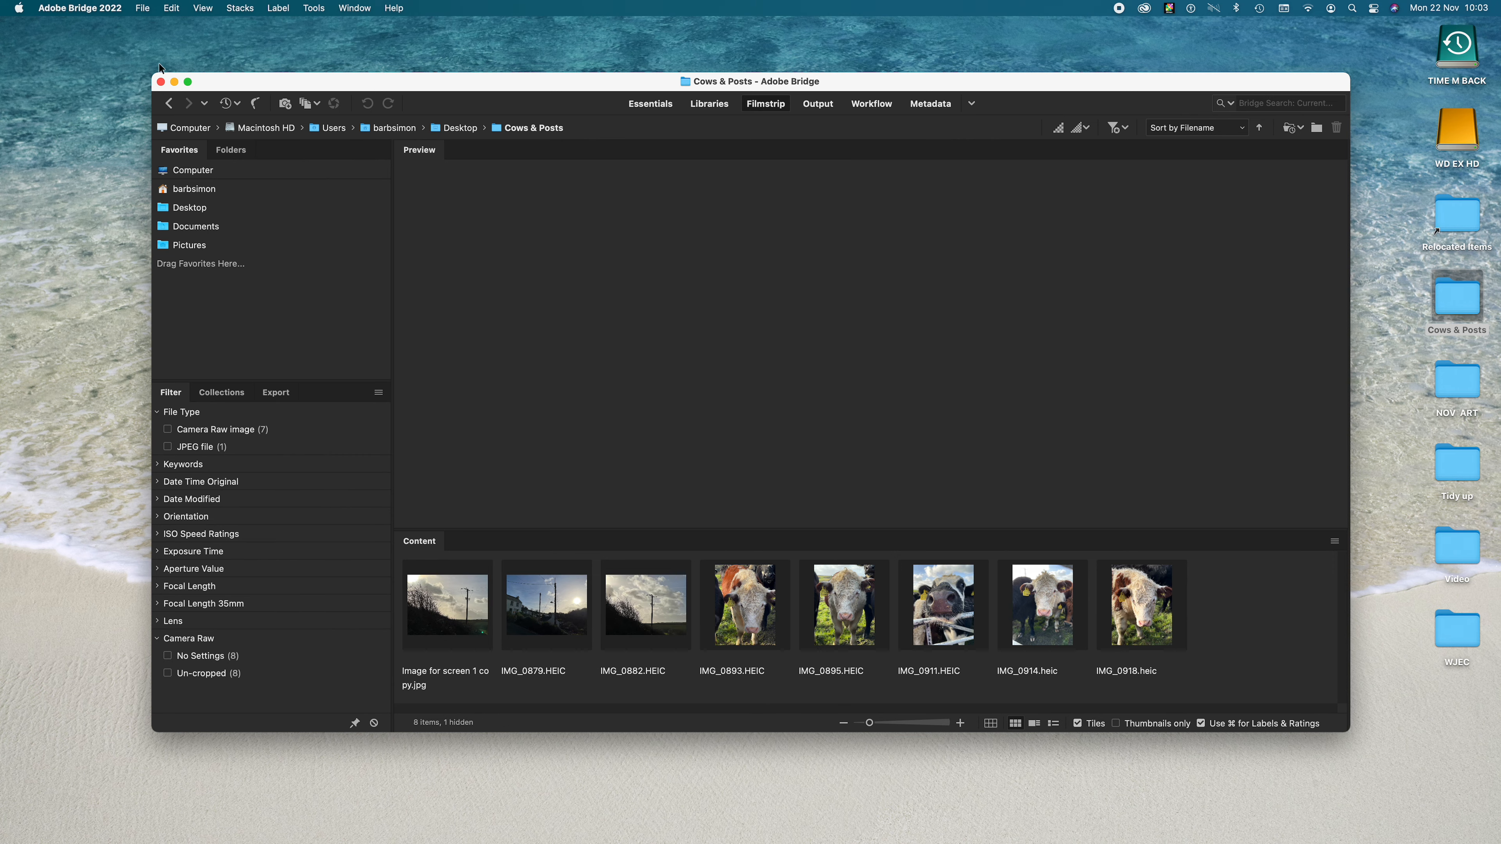
{"action": "left_click", "coordinate": [188, 83]}
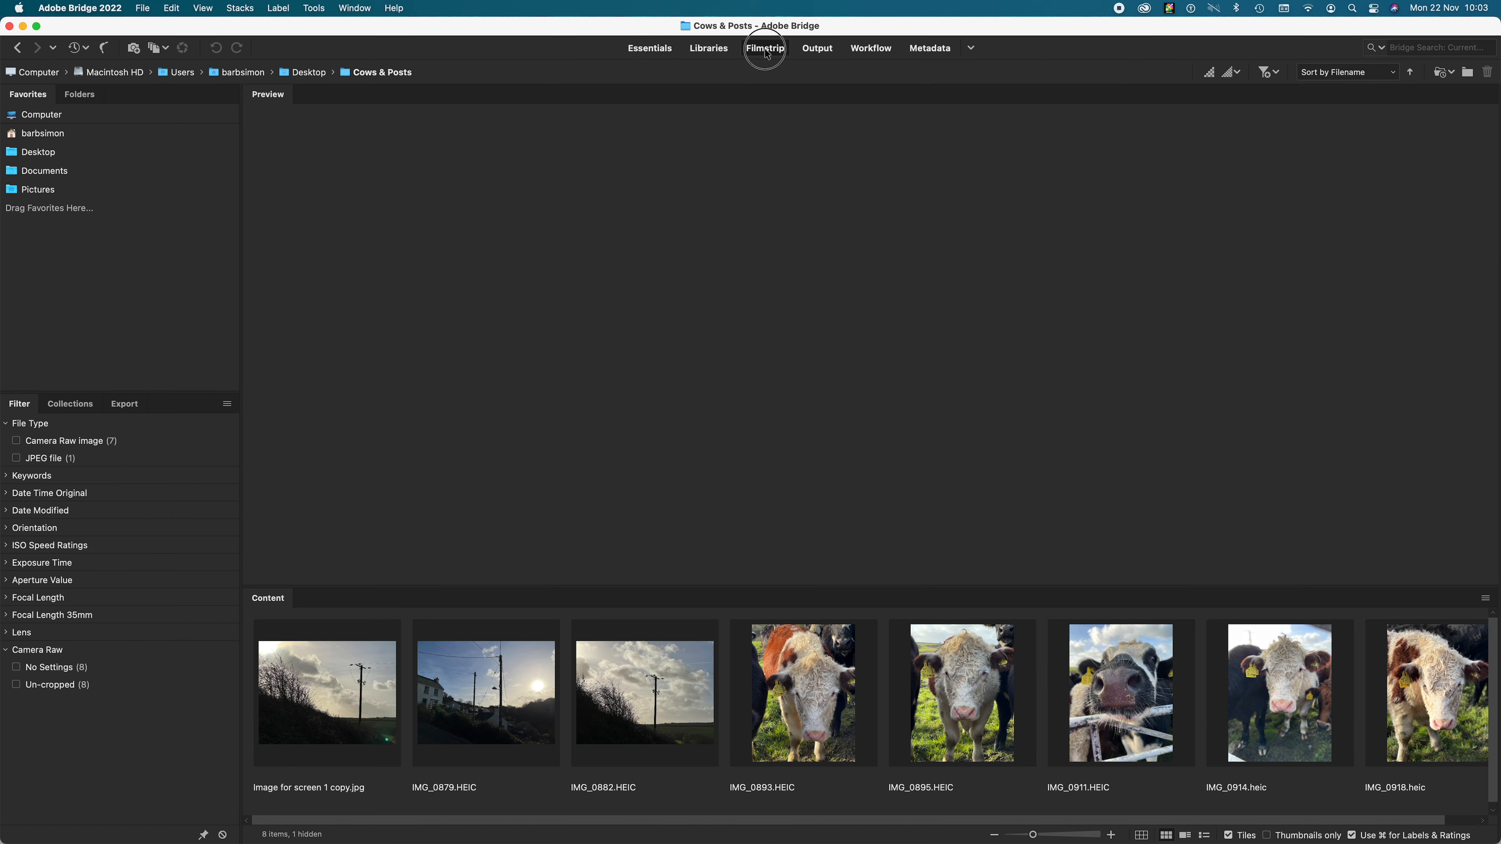
- Preview the photos in Cows & Posts one after another and compare the Essentials workspace with Filmstrip
{"action": "left_click", "coordinate": [369, 691]}
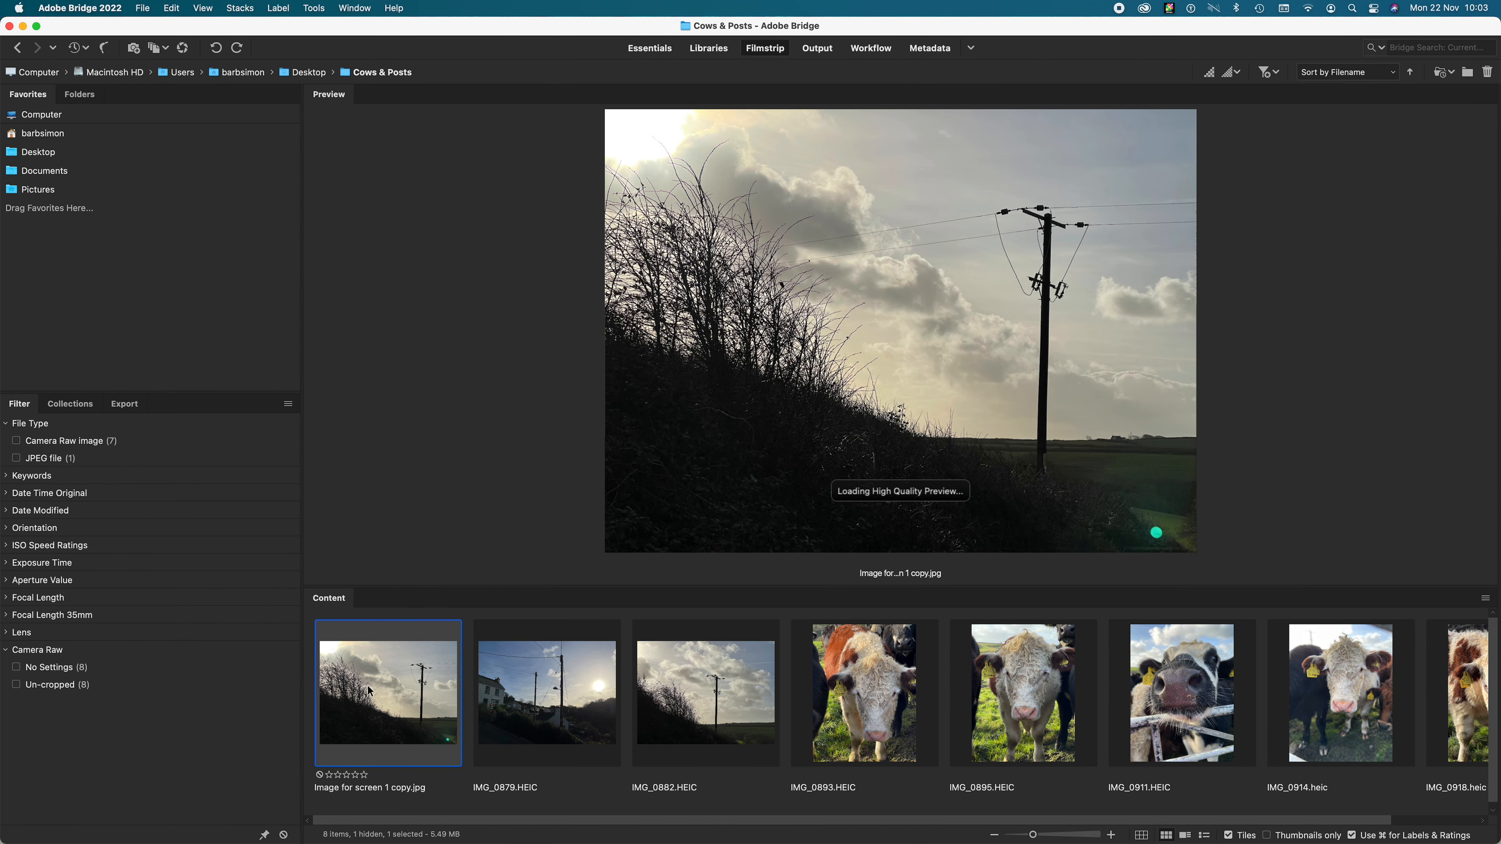
{"action": "key", "text": "Right"}
{"action": "key", "text": "Right"}
{"action": "key", "text": "Right"}
{"action": "key", "text": "Right"}
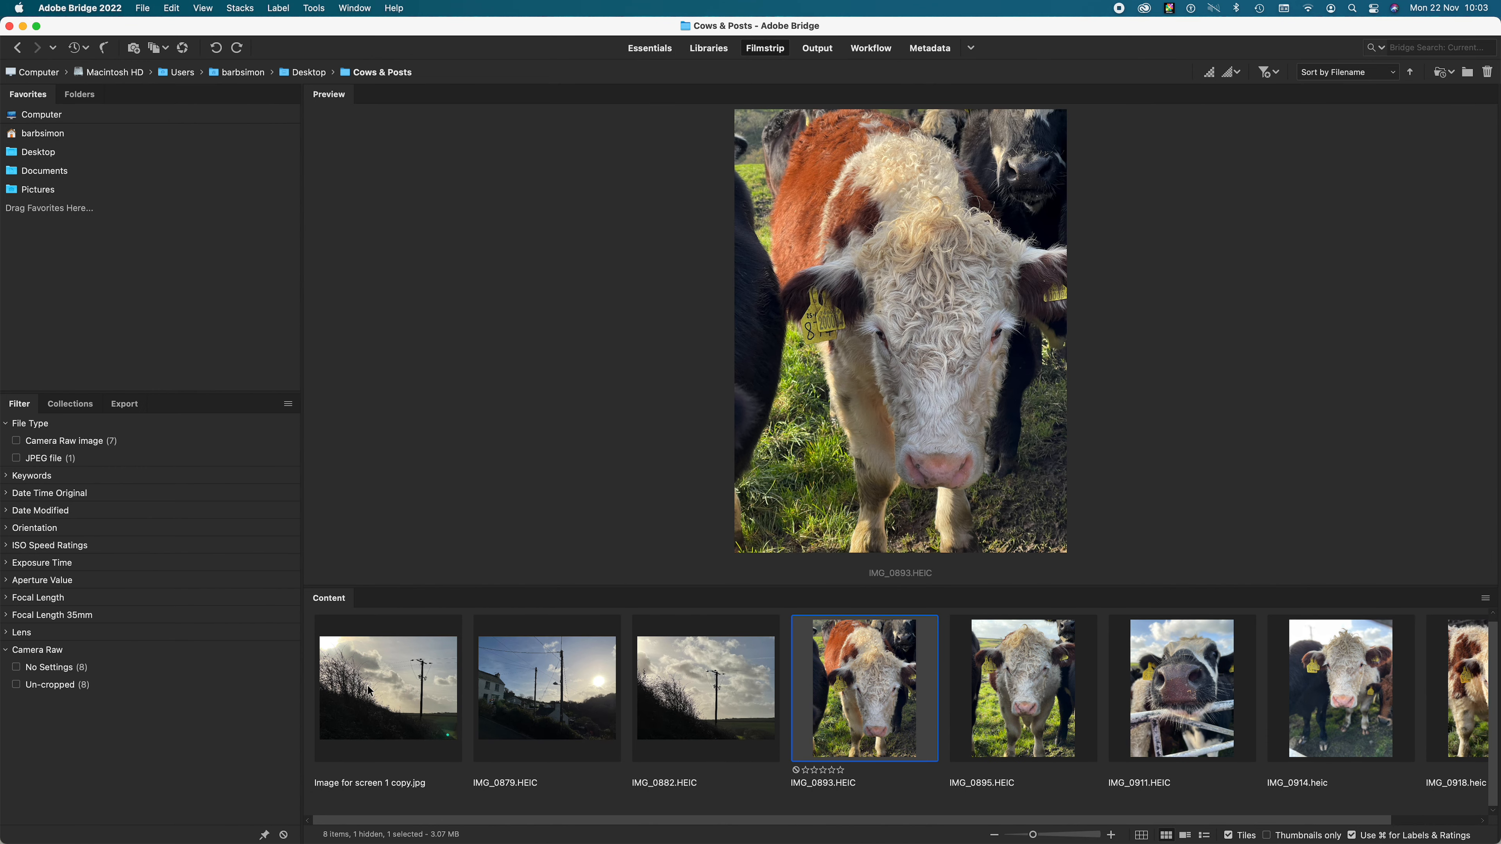
{"action": "key", "text": "Right"}
{"action": "key", "text": "Right"}
{"action": "key", "text": "Right"}
{"action": "key", "text": "Left"}
{"action": "key", "text": "Left"}
{"action": "key", "text": "Left"}
{"action": "key", "text": "Left"}
{"action": "key", "text": "Left"}
{"action": "key", "text": "Left"}
{"action": "key", "text": "Left"}
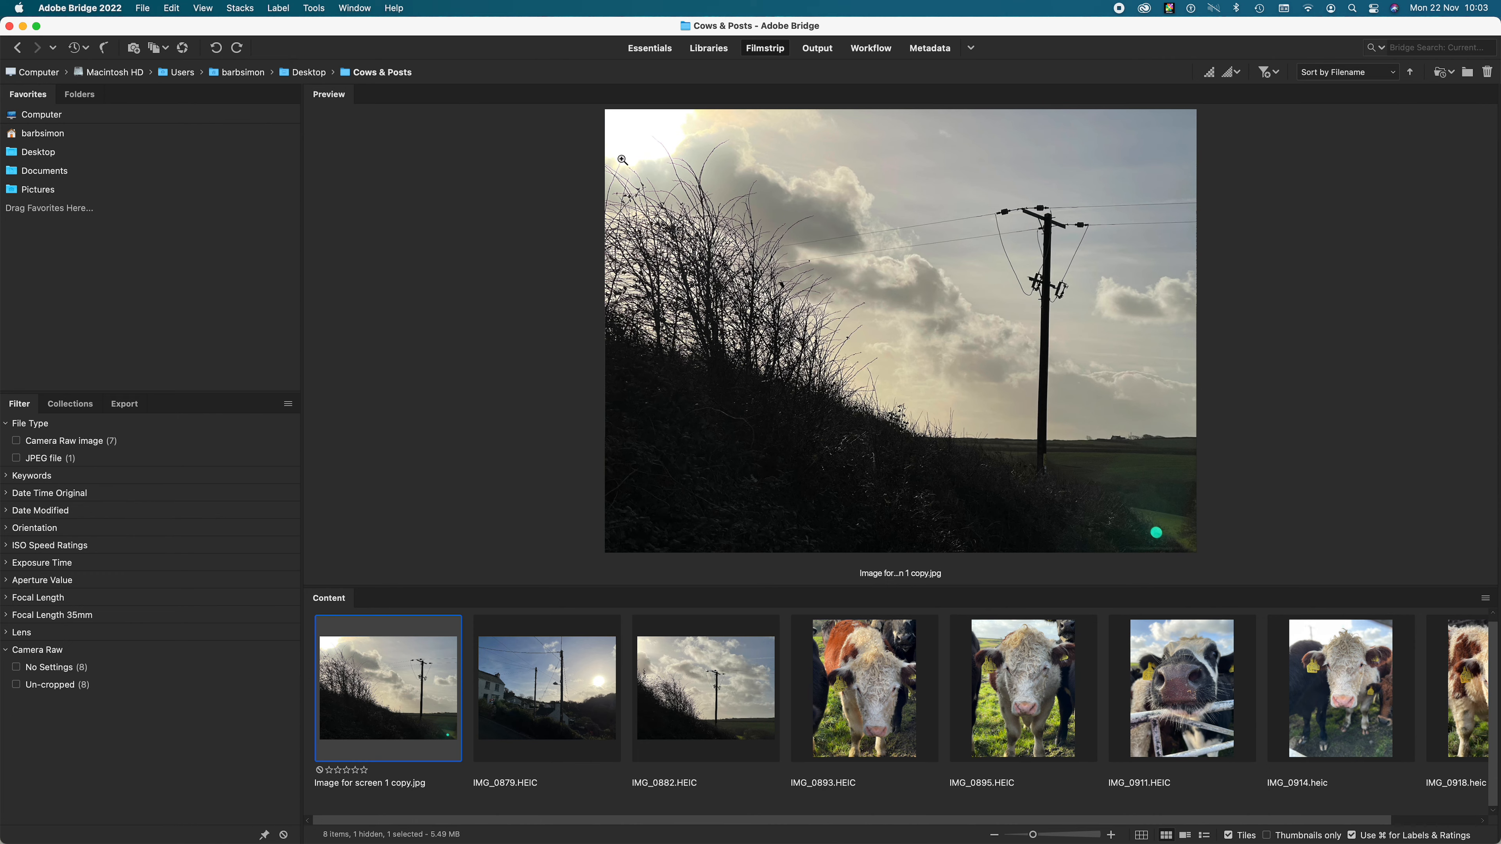
{"action": "left_click", "coordinate": [651, 50]}
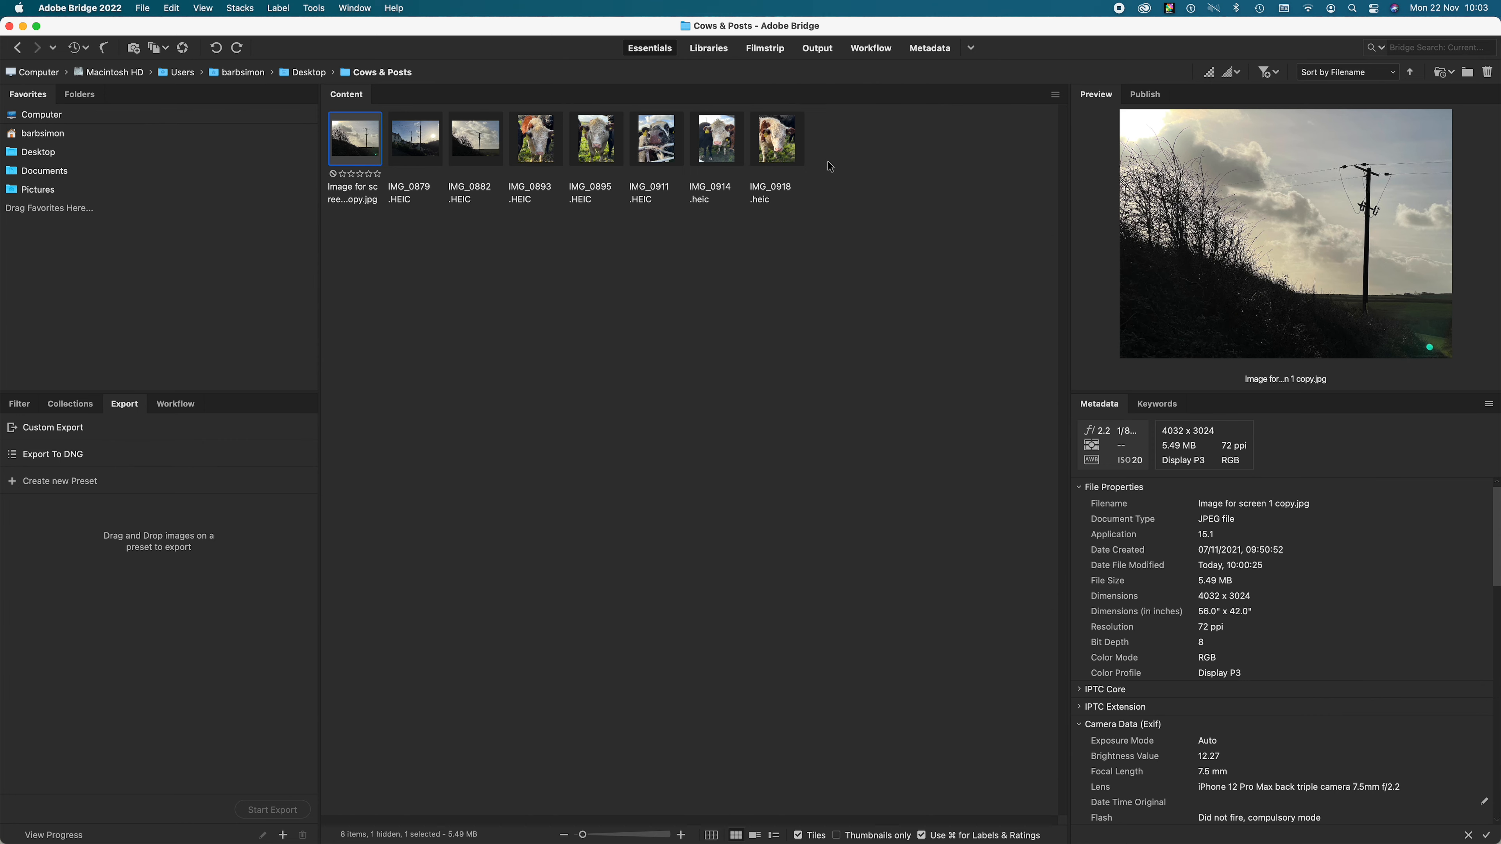
{"action": "left_click", "coordinate": [764, 50]}
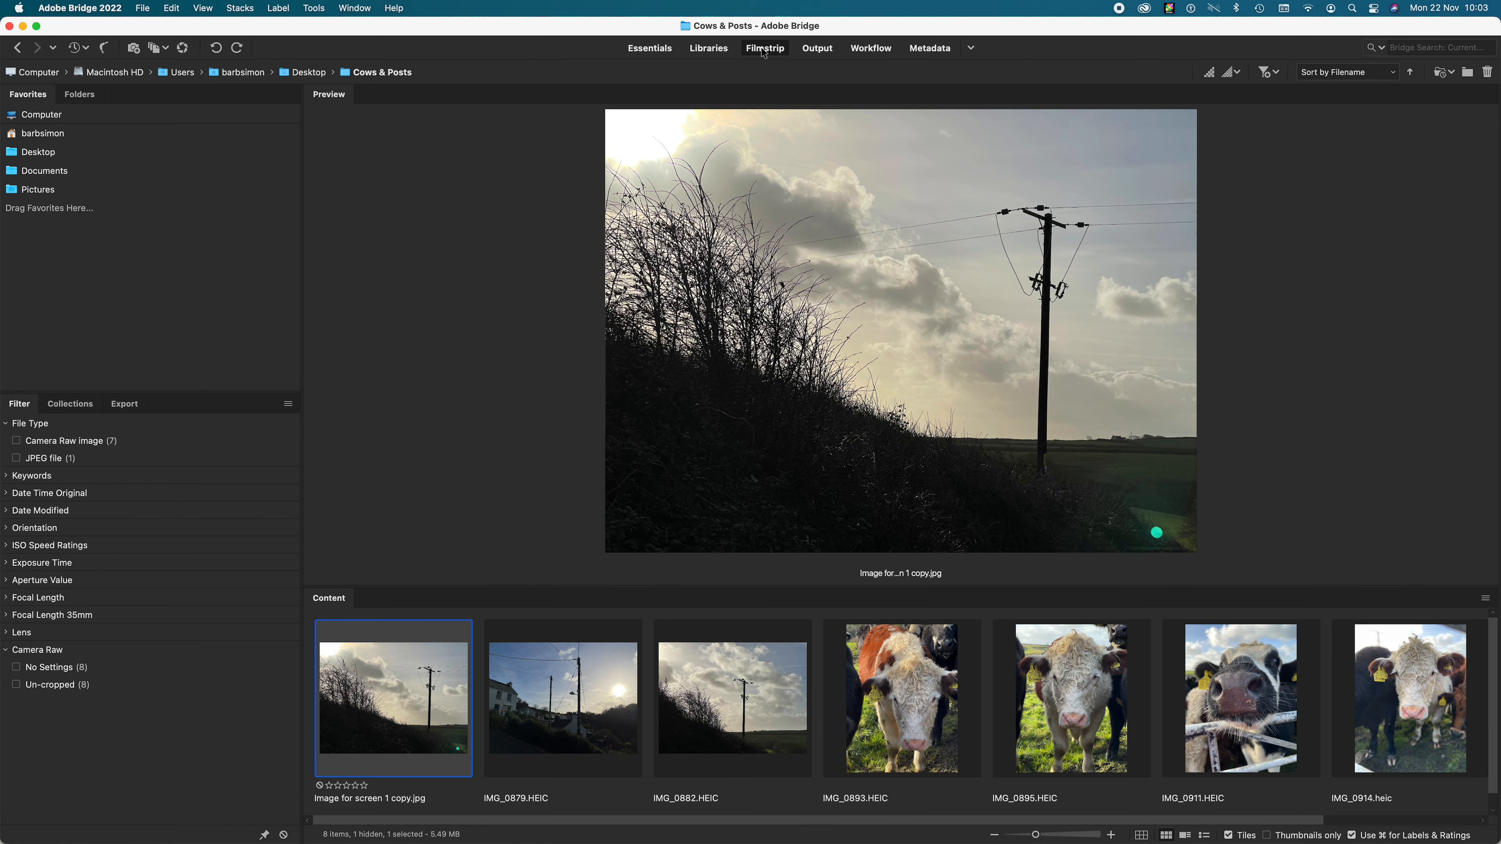
- Open "Image for screen 1 copy.jpg" in Adobe Photoshop 2022 at full window size and duplicate its Background layer
{"action": "right_click", "coordinate": [409, 684]}
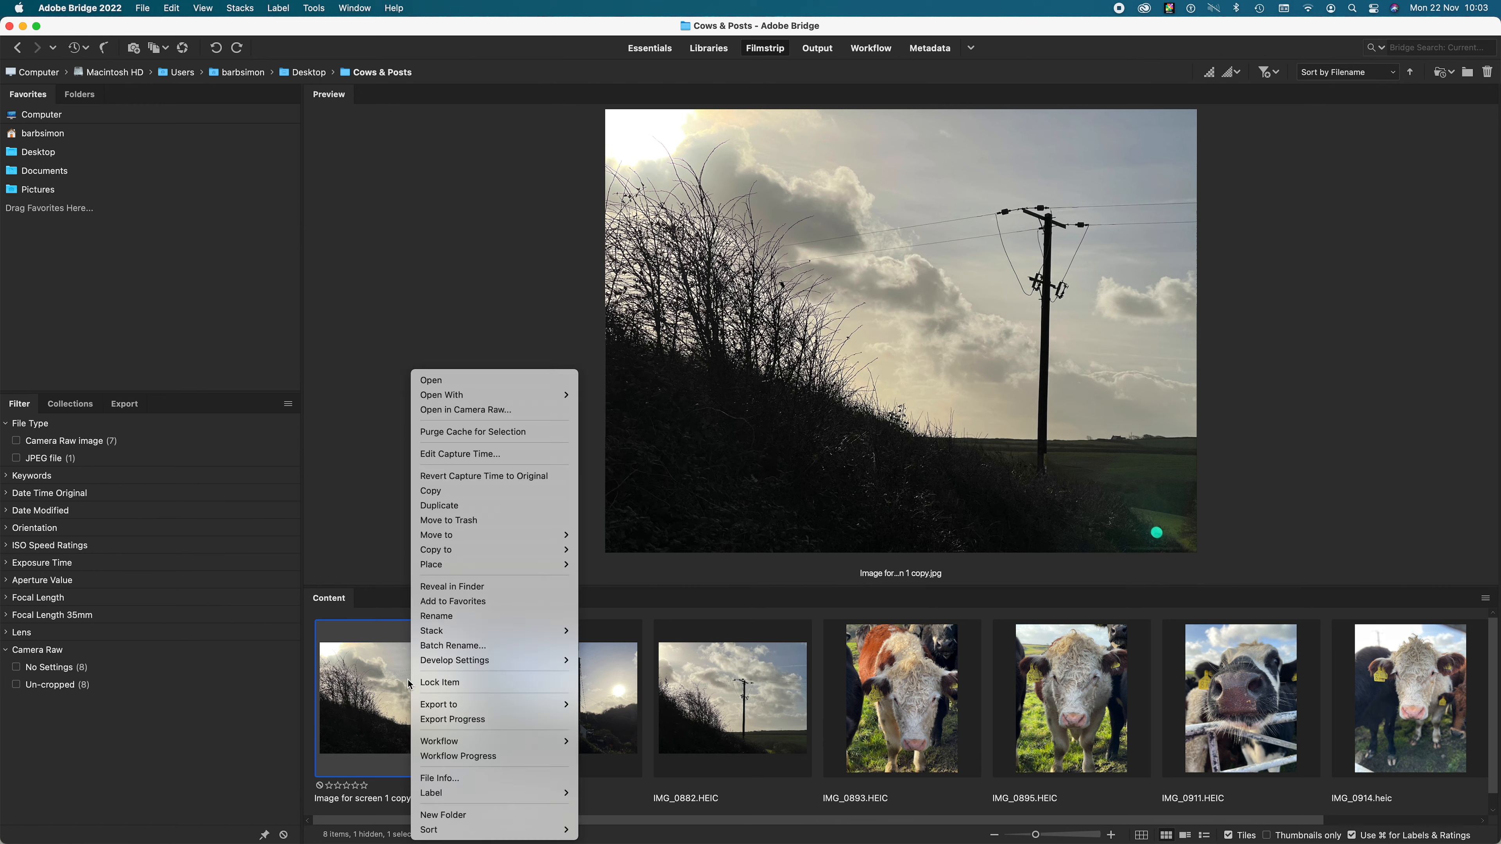
{"action": "mouse_move", "coordinate": [493, 400]}
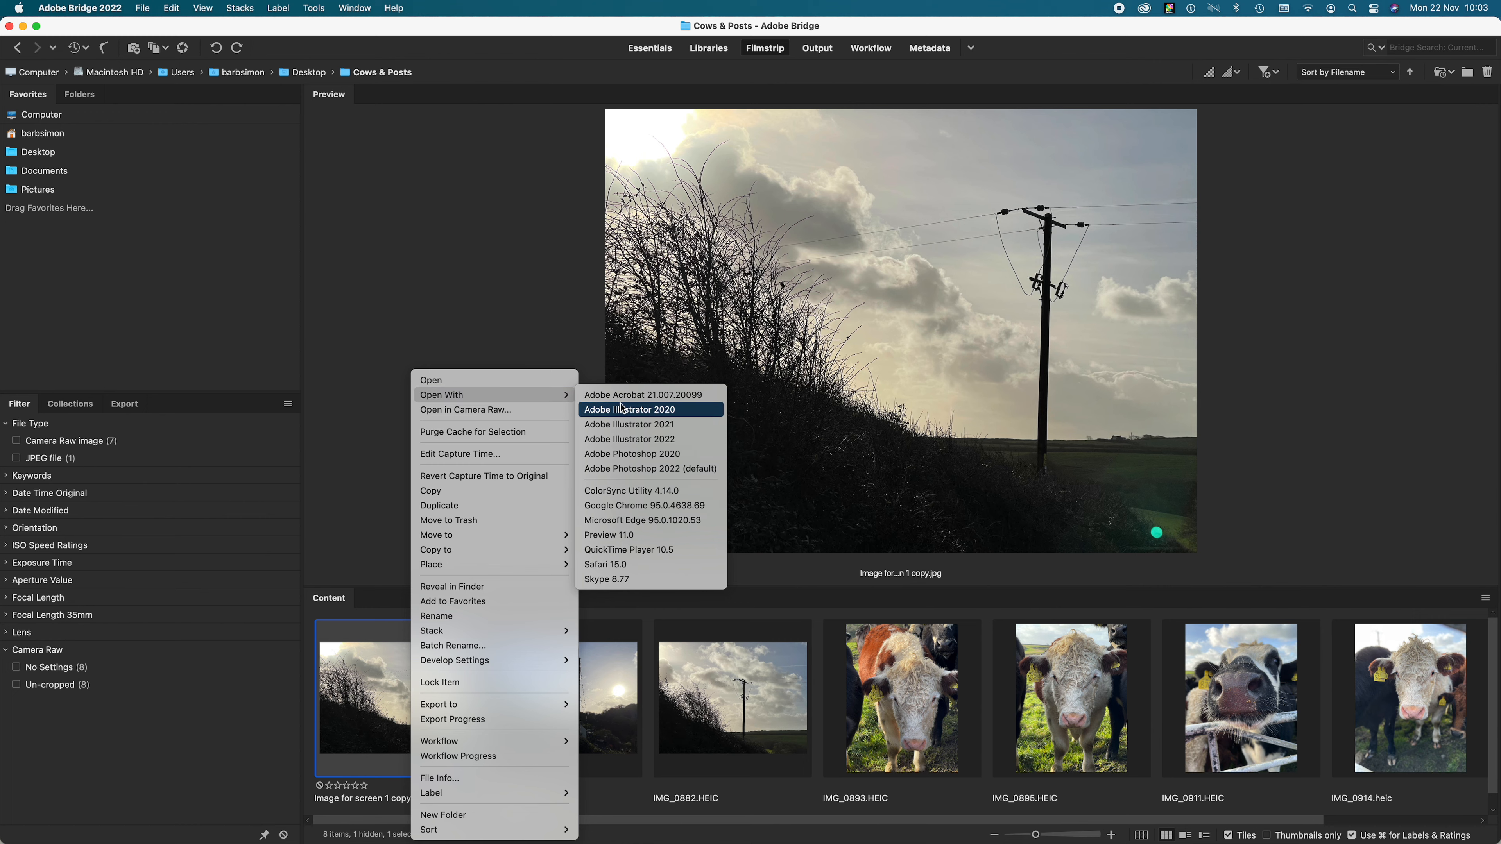
{"action": "left_click", "coordinate": [653, 469]}
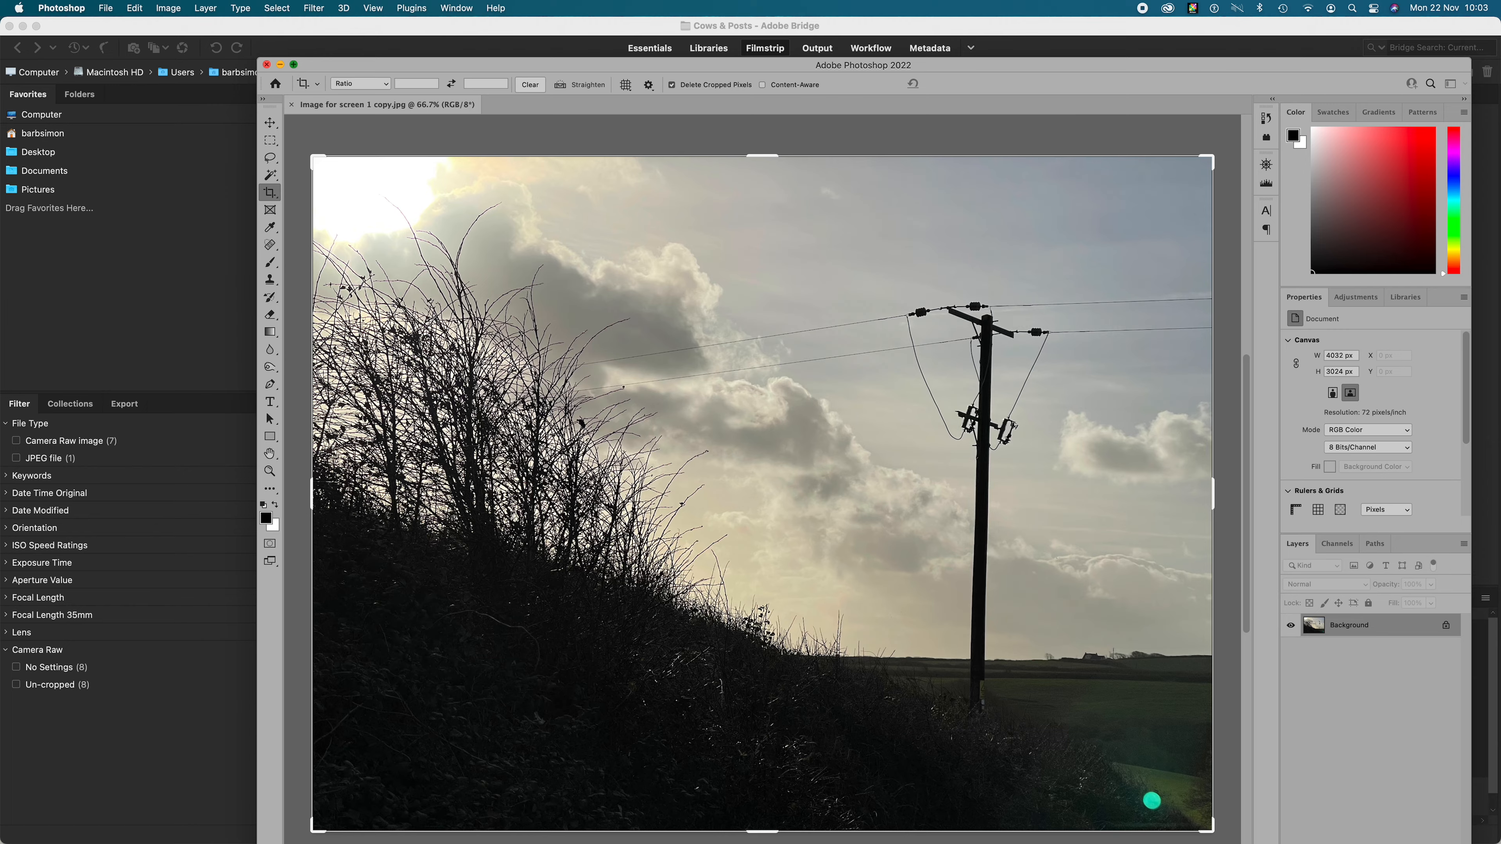
{"action": "left_click", "coordinate": [294, 63]}
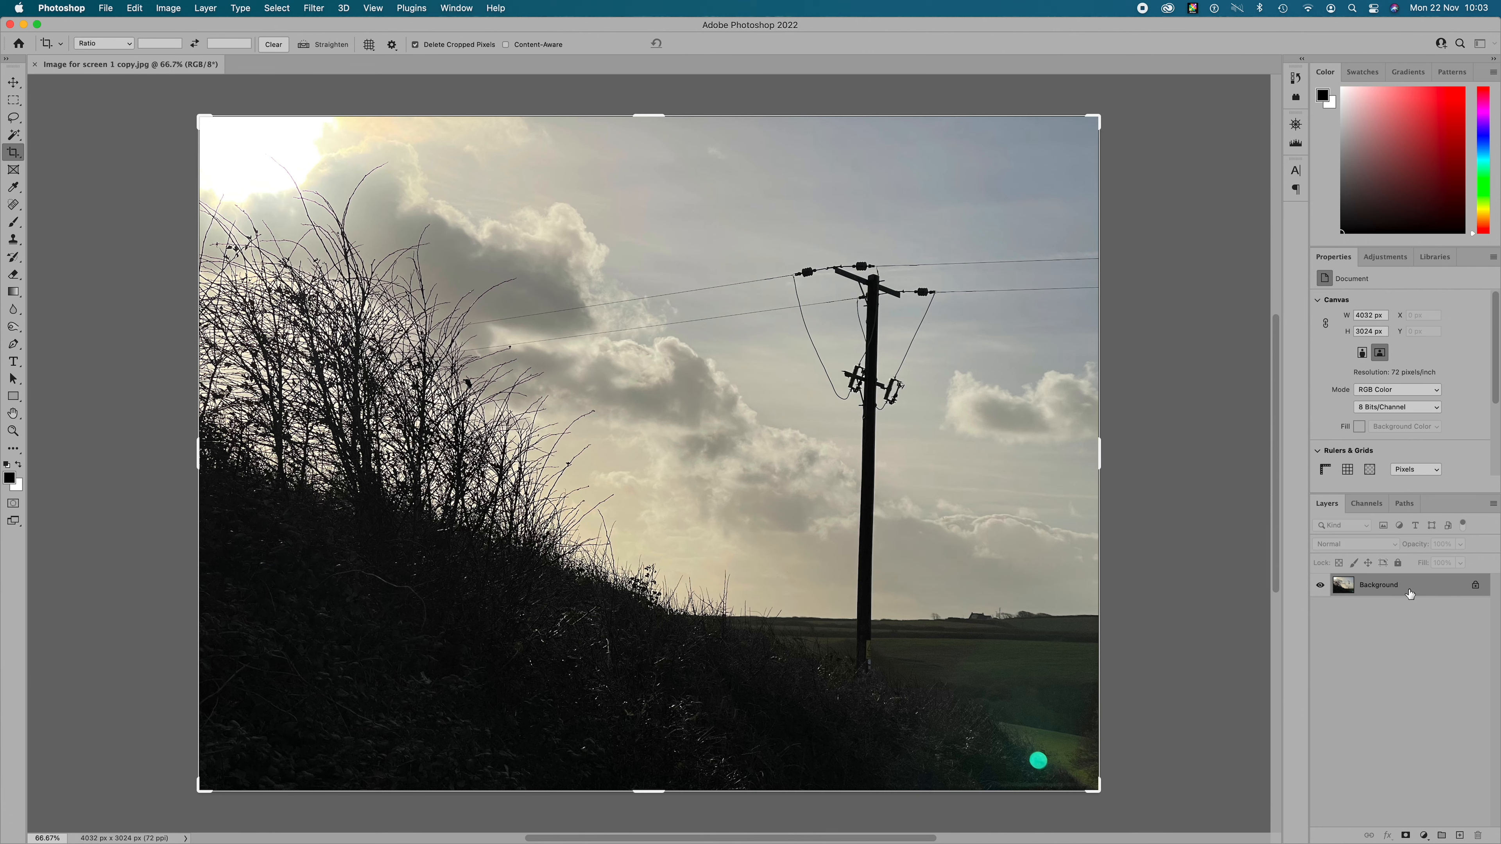
{"action": "left_click_drag", "start_coordinate": [1406, 590], "coordinate": [1460, 834]}
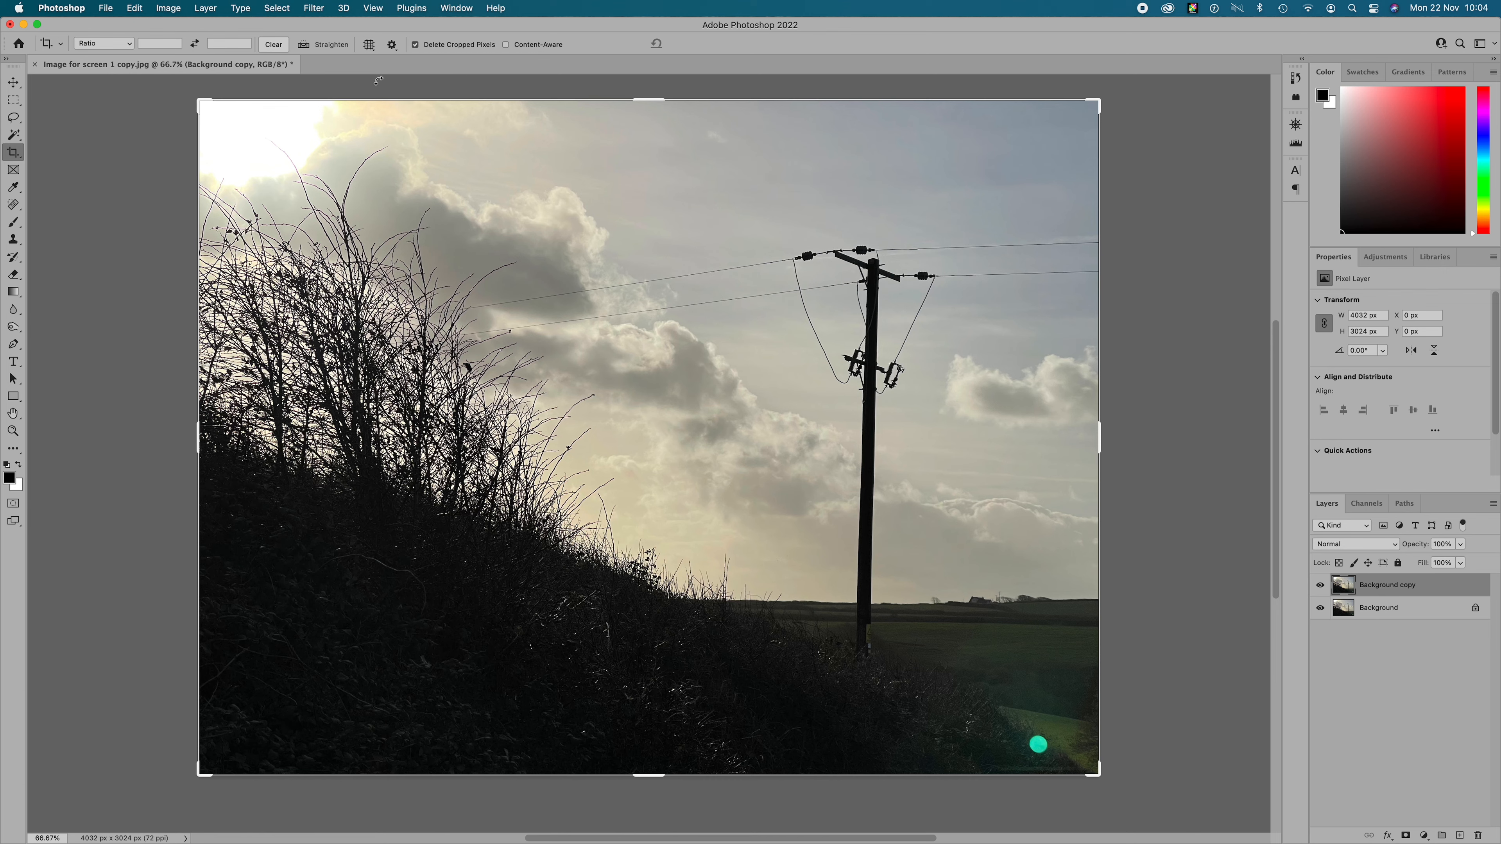
- Try the Darker, High Contrast Blue Filter and Maximum Black presets of the Black & White adjustment on the duplicate layer
{"action": "left_click", "coordinate": [168, 9]}
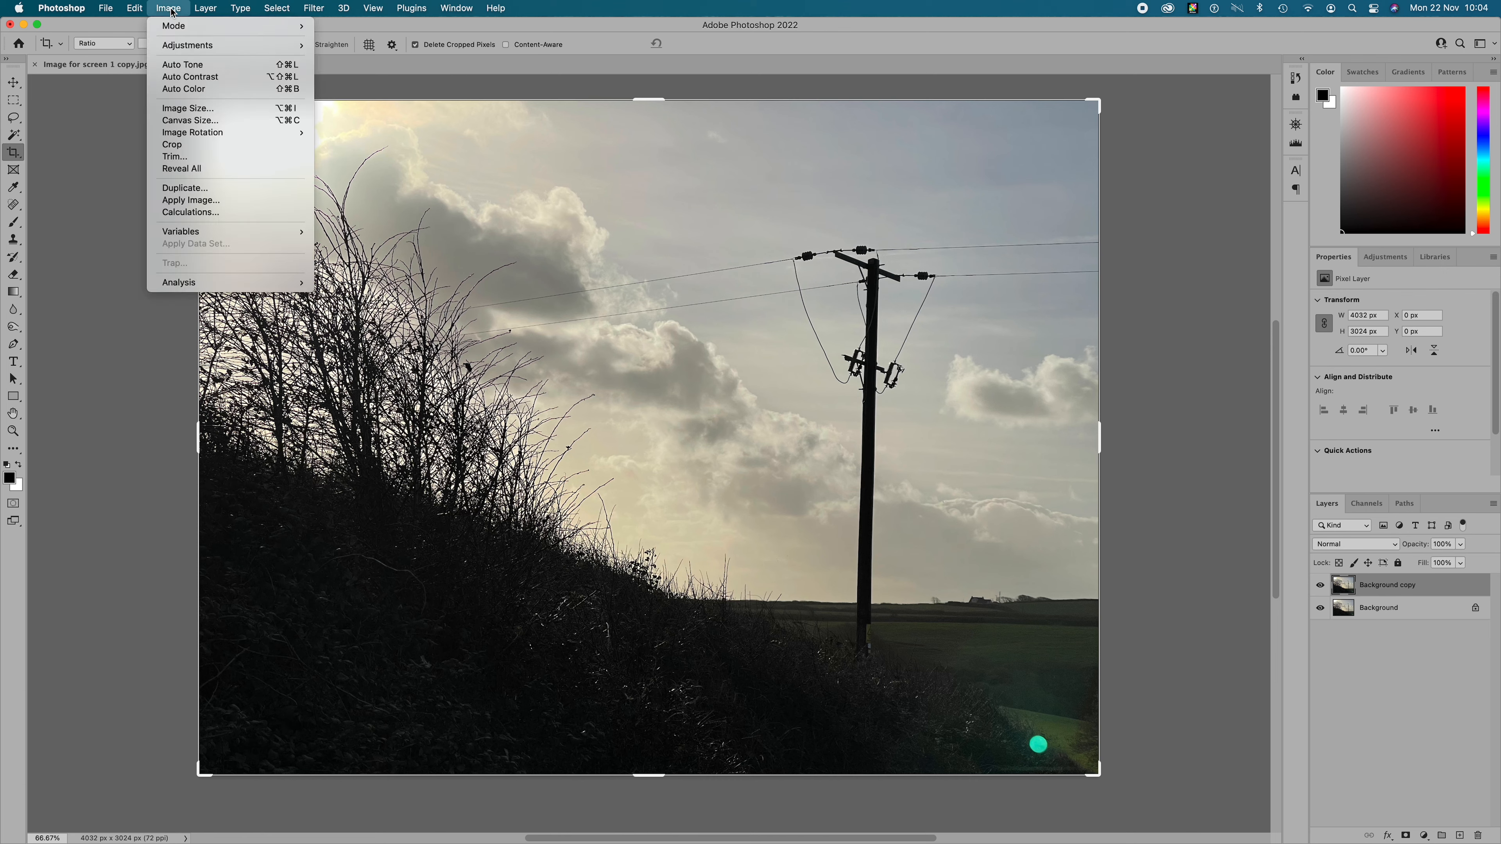
{"action": "mouse_move", "coordinate": [175, 47]}
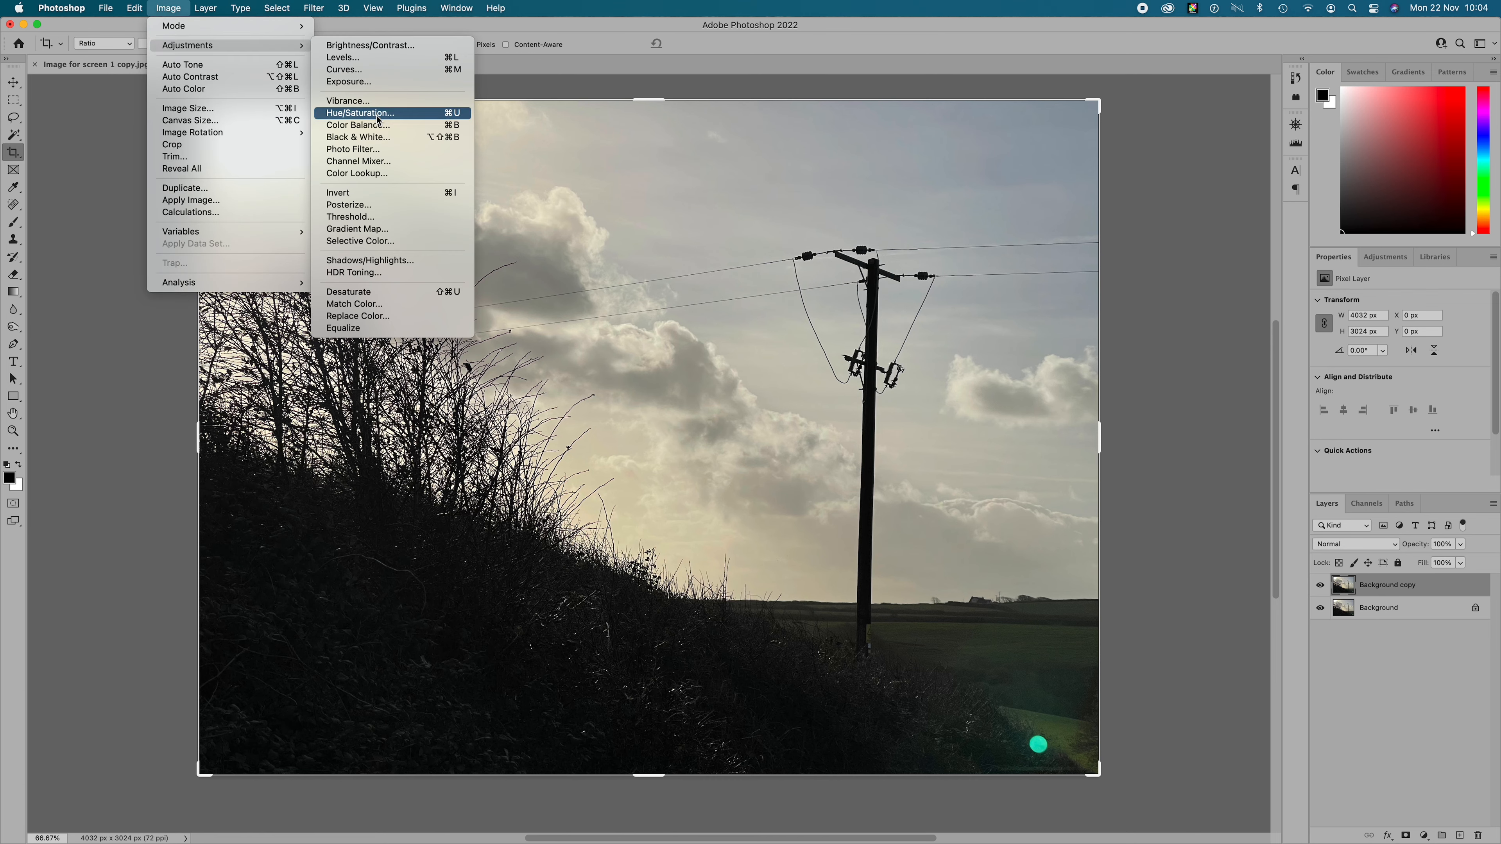
{"action": "left_click", "coordinate": [390, 140]}
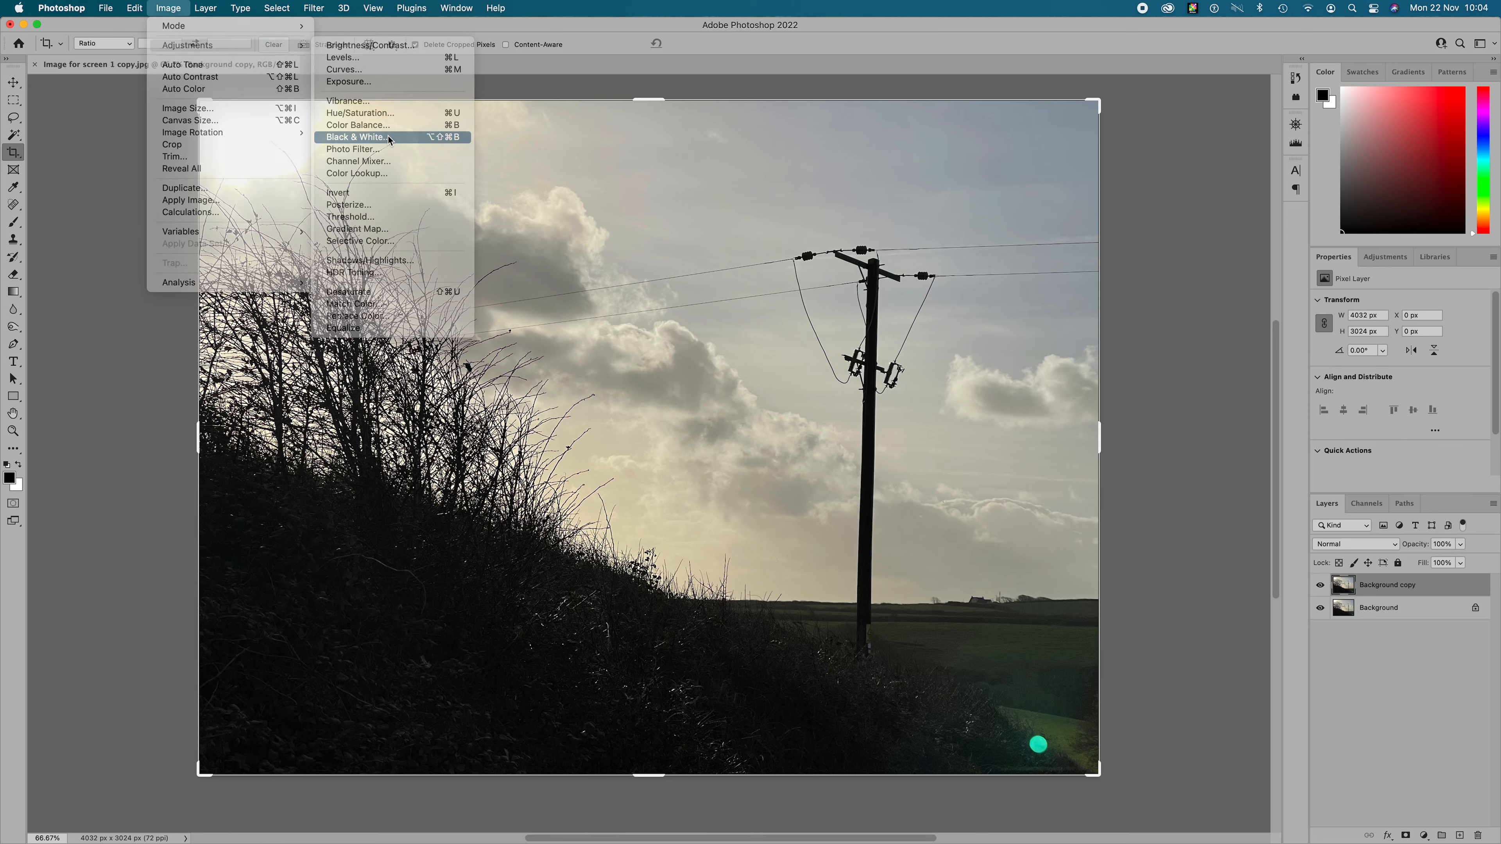
{"action": "left_click_drag", "start_coordinate": [657, 181], "coordinate": [1090, 137]}
{"action": "left_click", "coordinate": [1197, 161]}
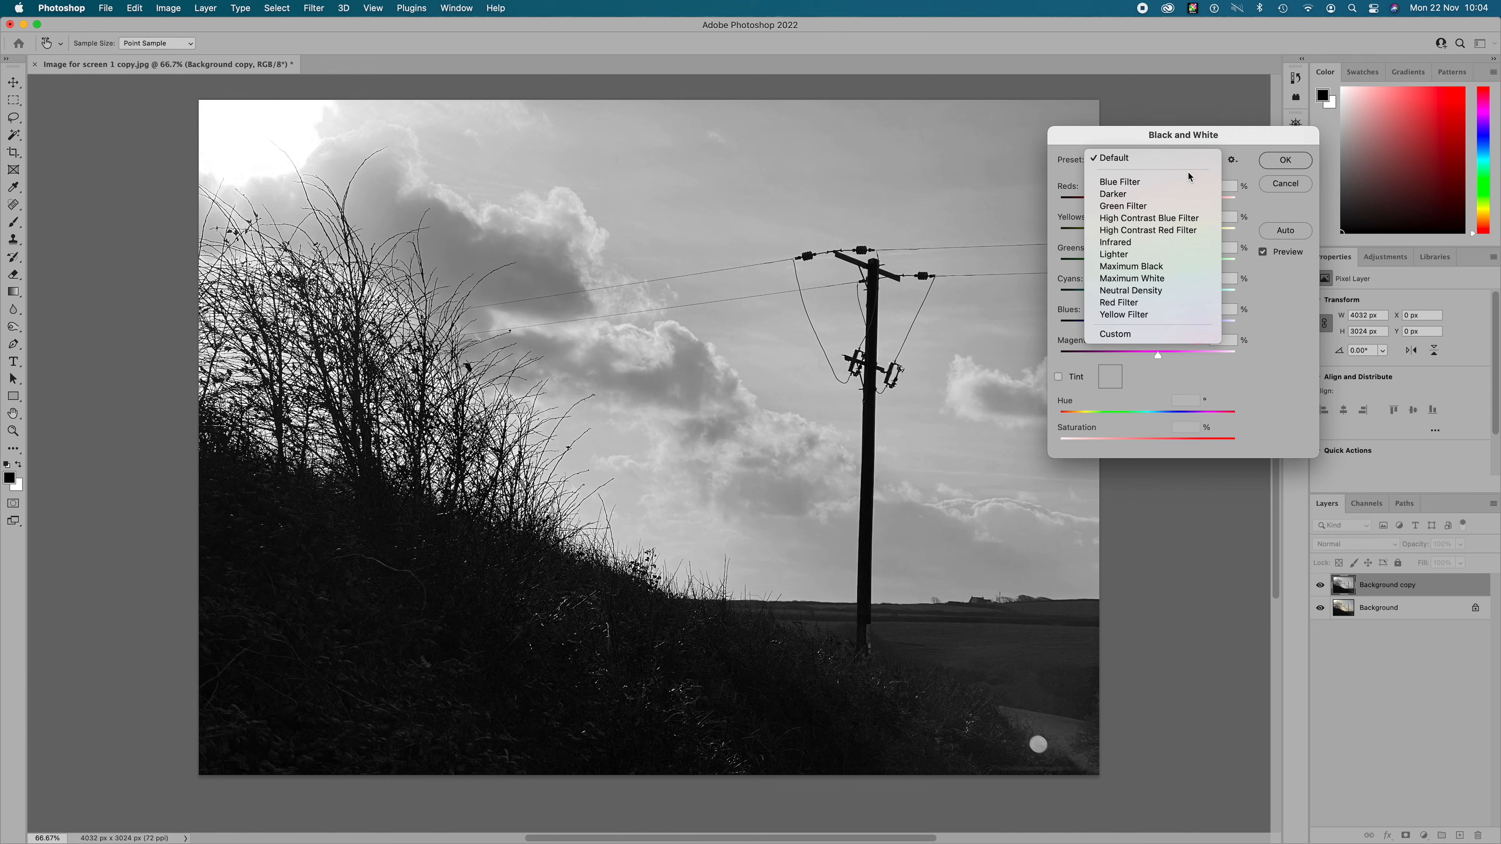
{"action": "left_click", "coordinate": [1177, 195]}
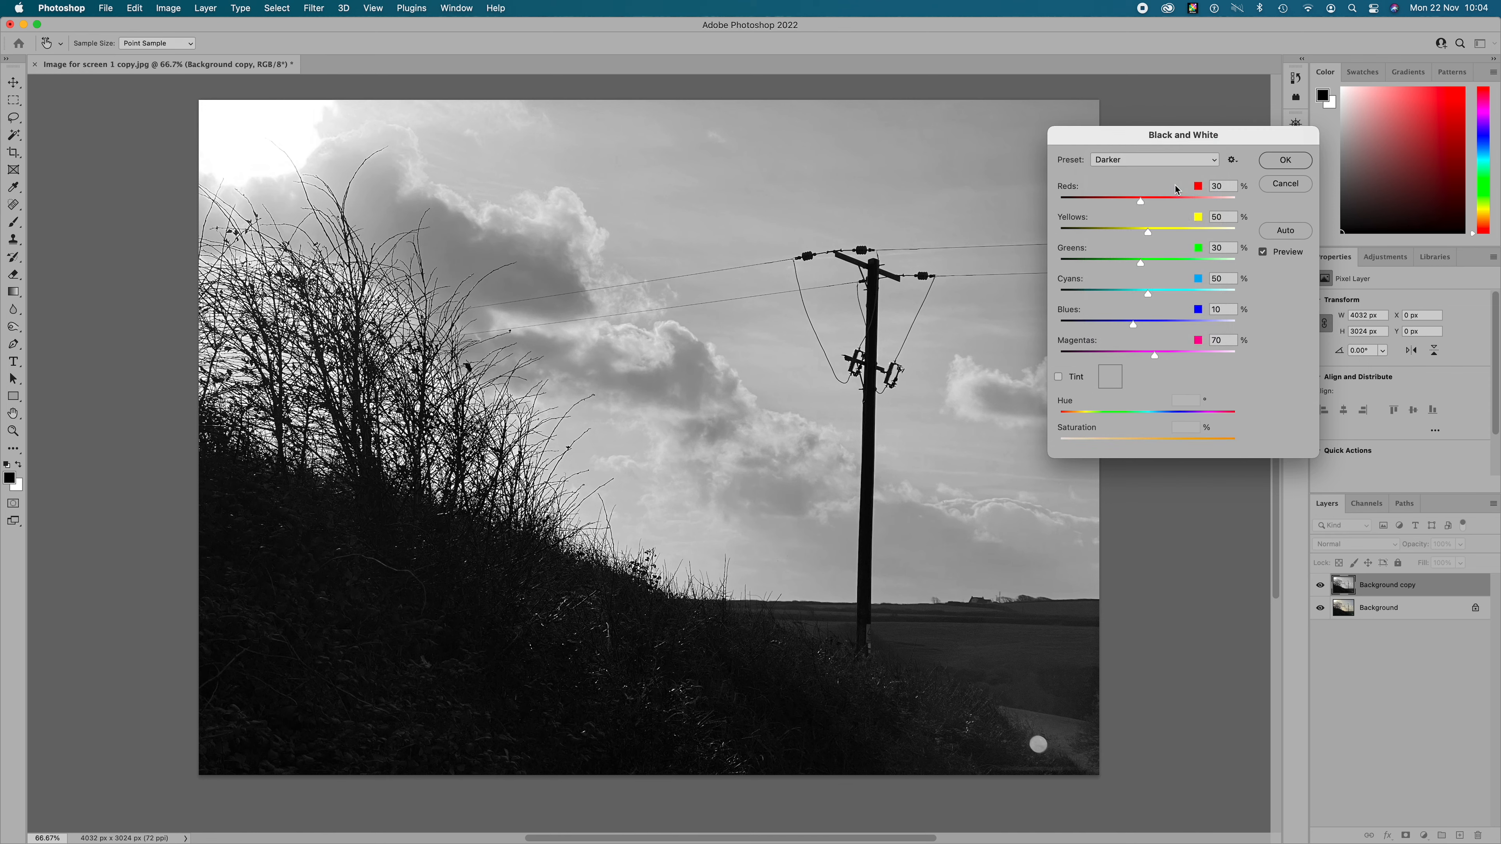
{"action": "left_click", "coordinate": [1167, 162]}
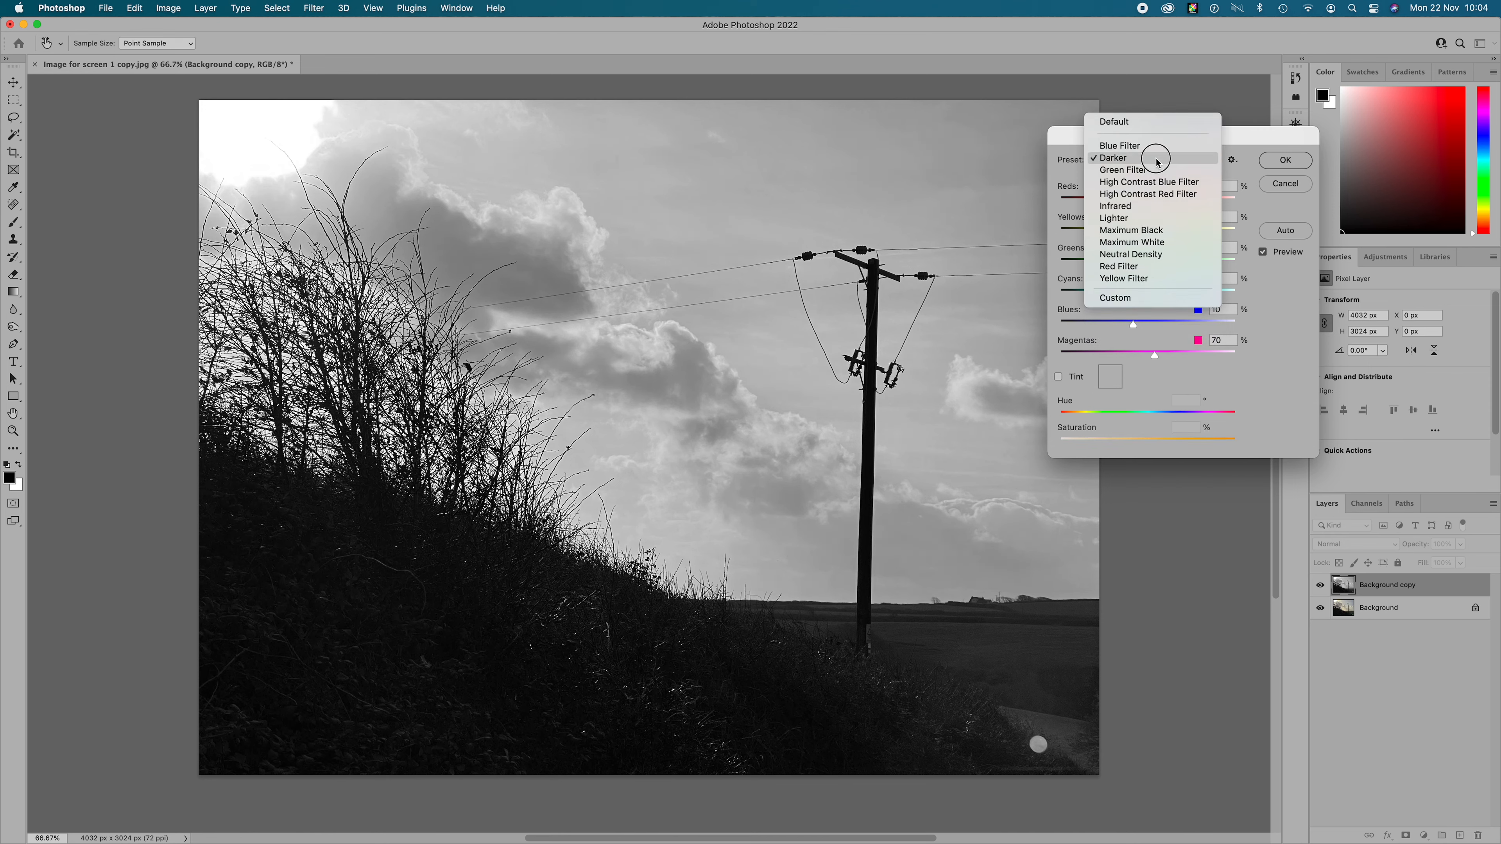
{"action": "left_click", "coordinate": [1158, 185]}
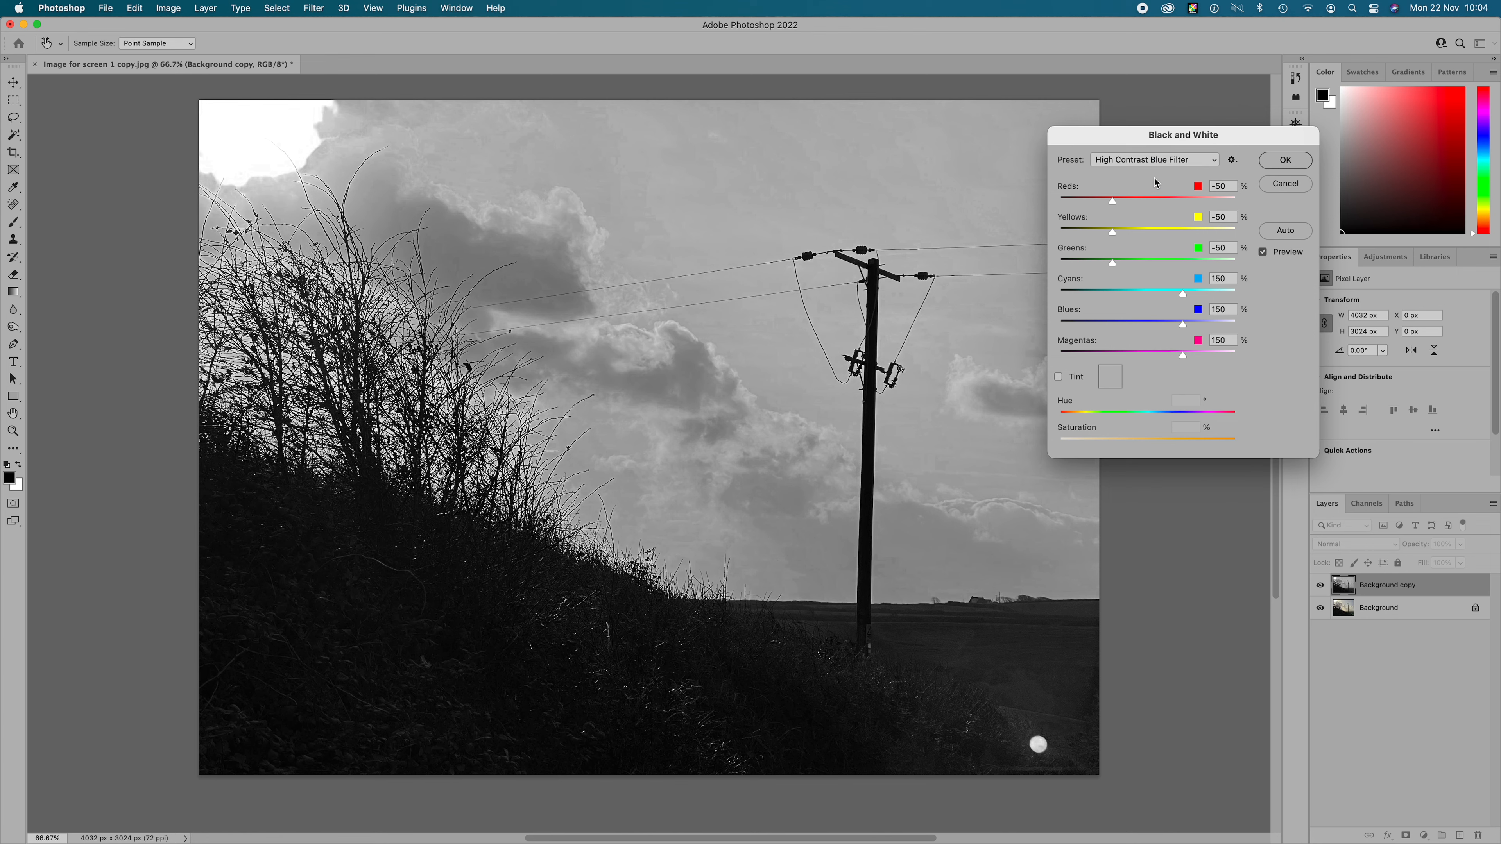
{"action": "left_click", "coordinate": [1155, 159]}
{"action": "left_click", "coordinate": [1159, 206]}
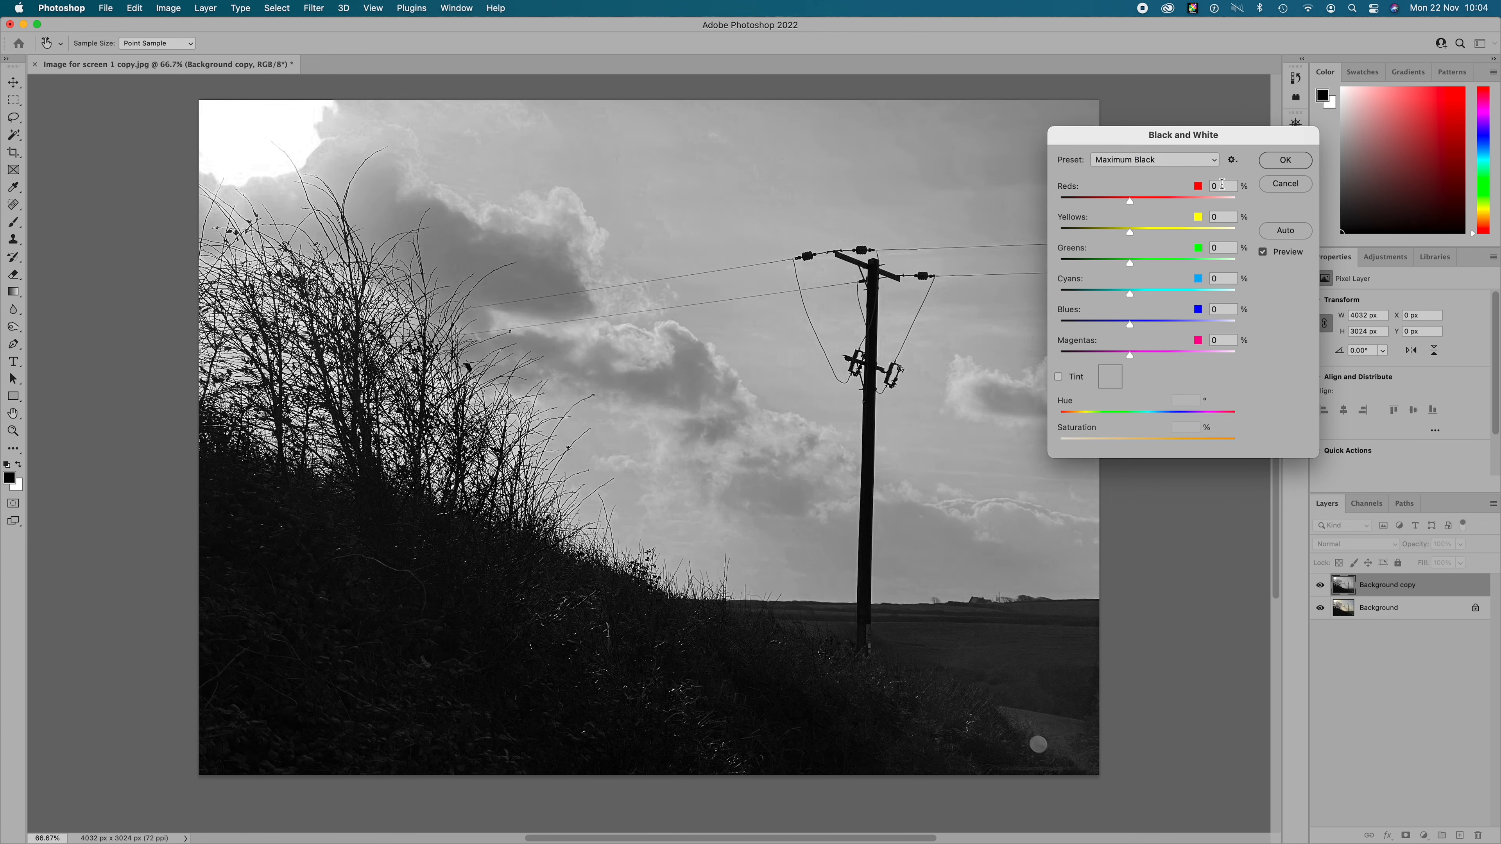
{"action": "left_click", "coordinate": [1273, 185]}
{"action": "key", "text": "c"}
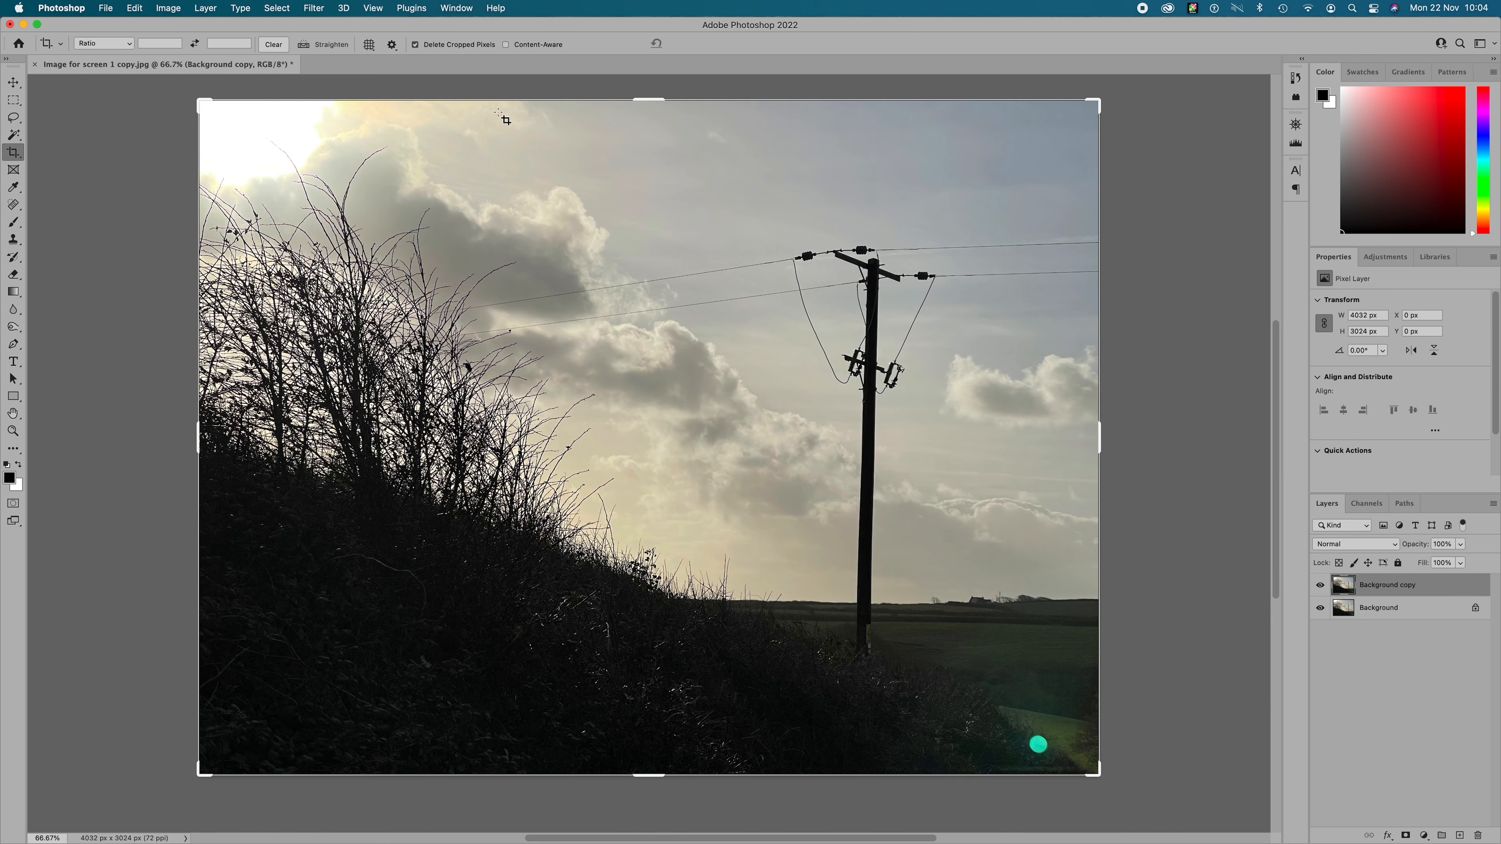
- Apply a Gradient Map adjustment to the duplicate layer using the first gradient in the Basics group, black to white
{"action": "left_click", "coordinate": [169, 8]}
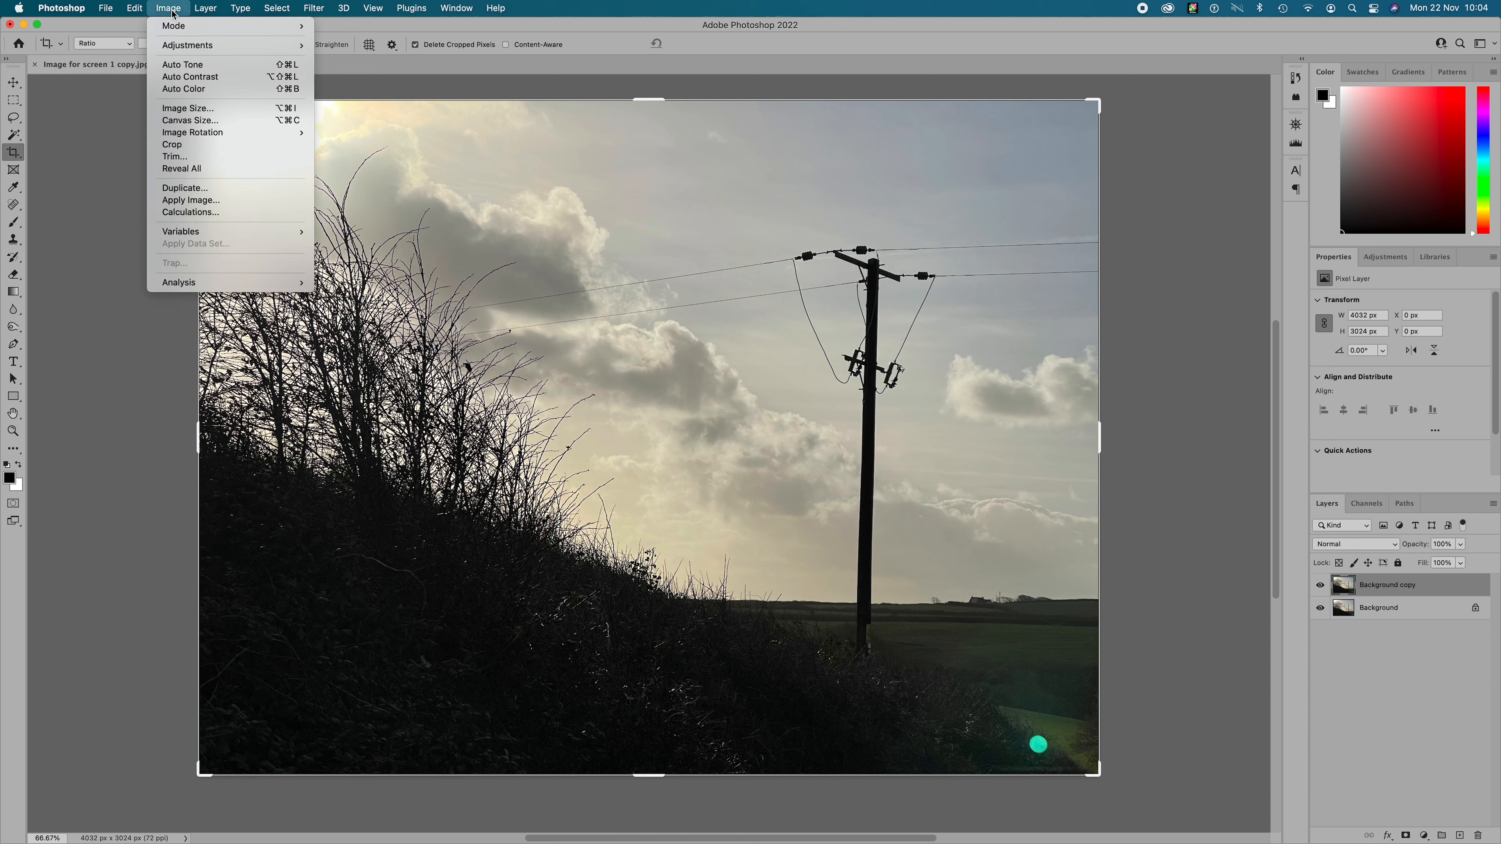
{"action": "mouse_move", "coordinate": [182, 45]}
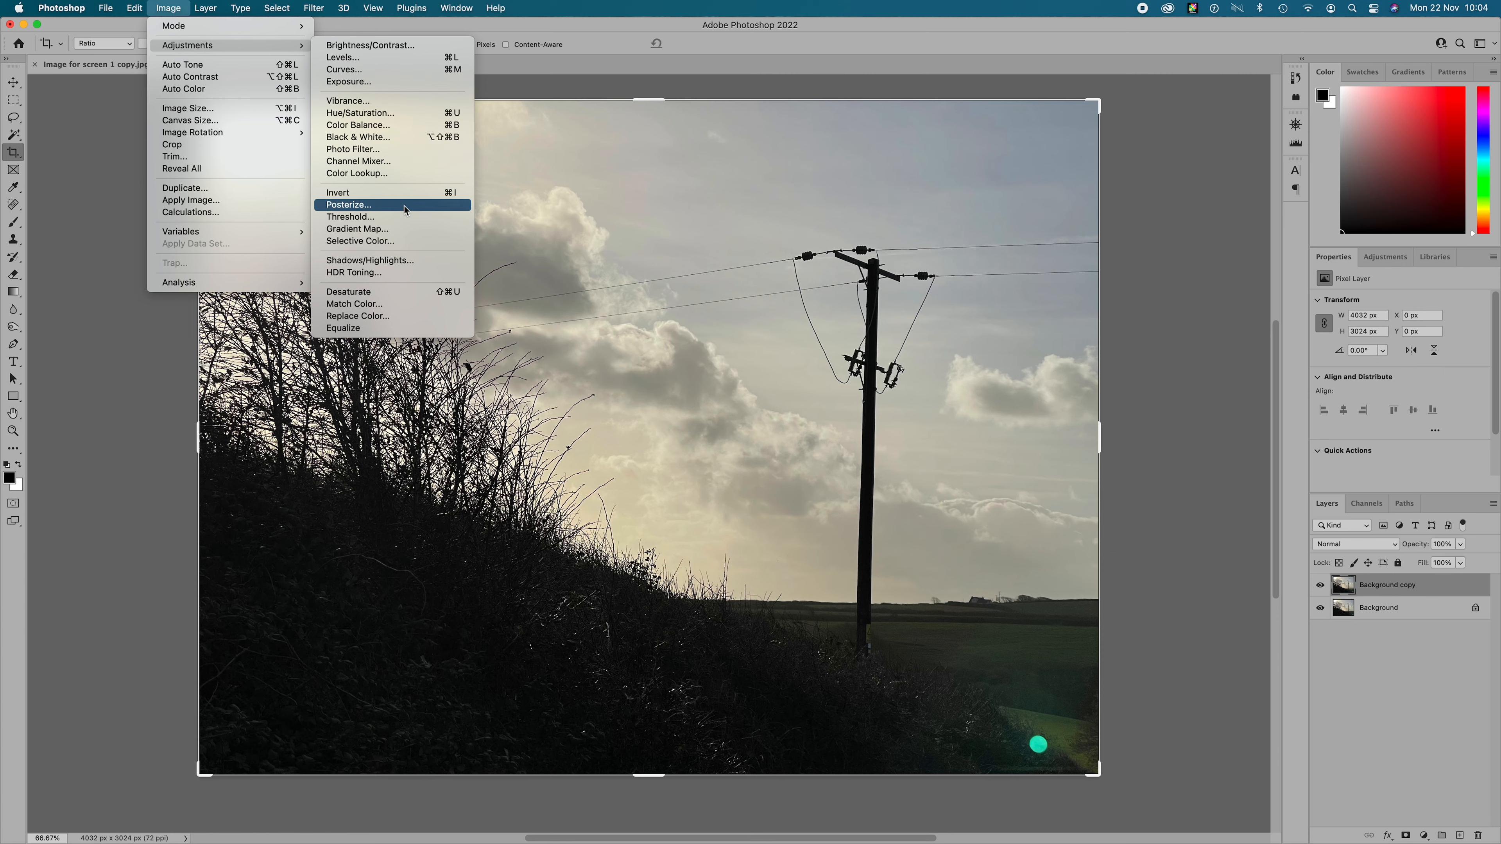
{"action": "left_click", "coordinate": [400, 231]}
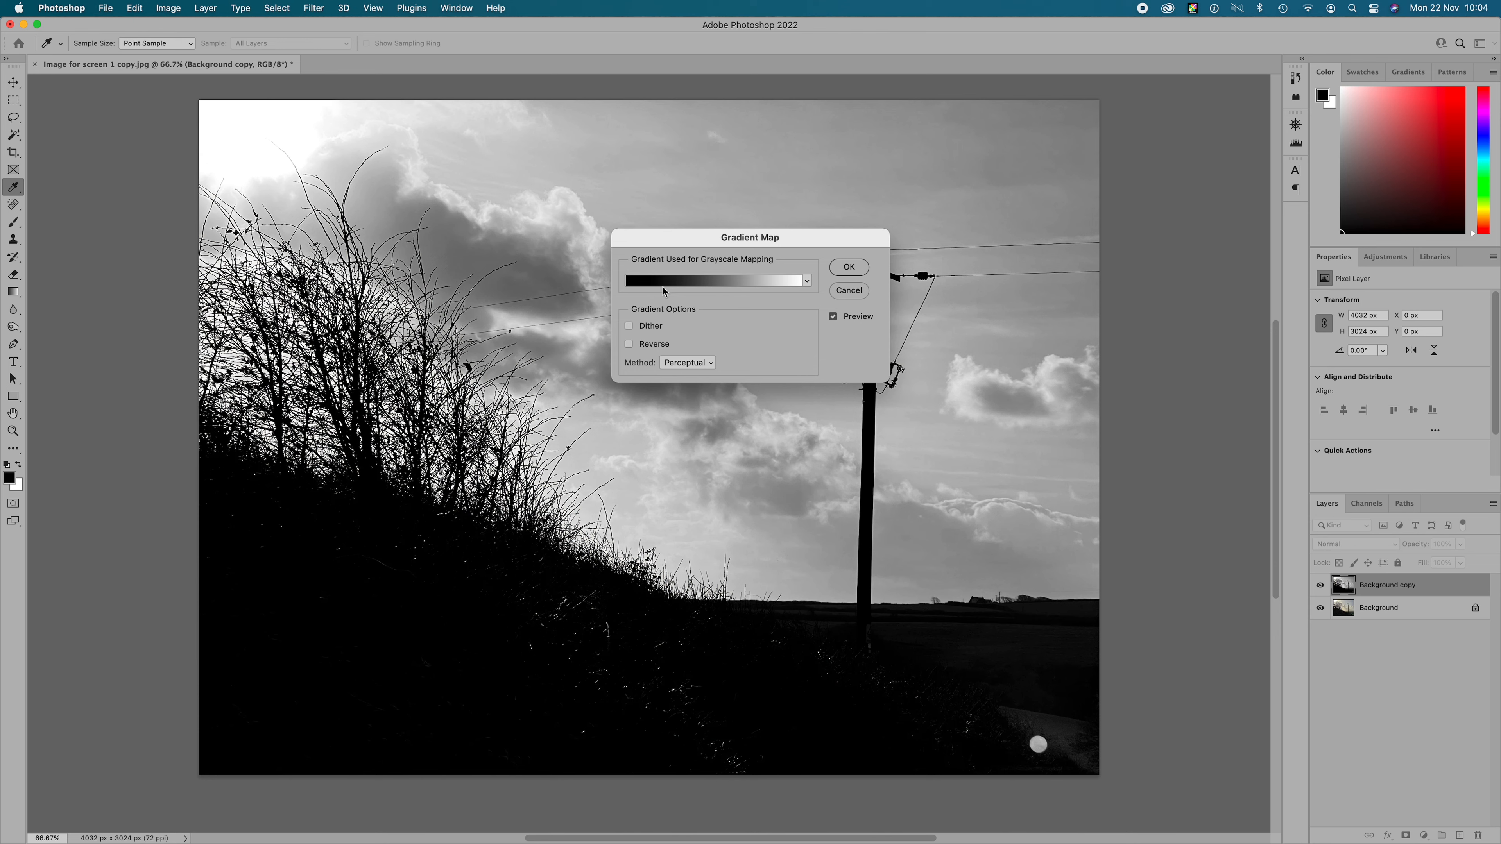
{"action": "left_click", "coordinate": [808, 283]}
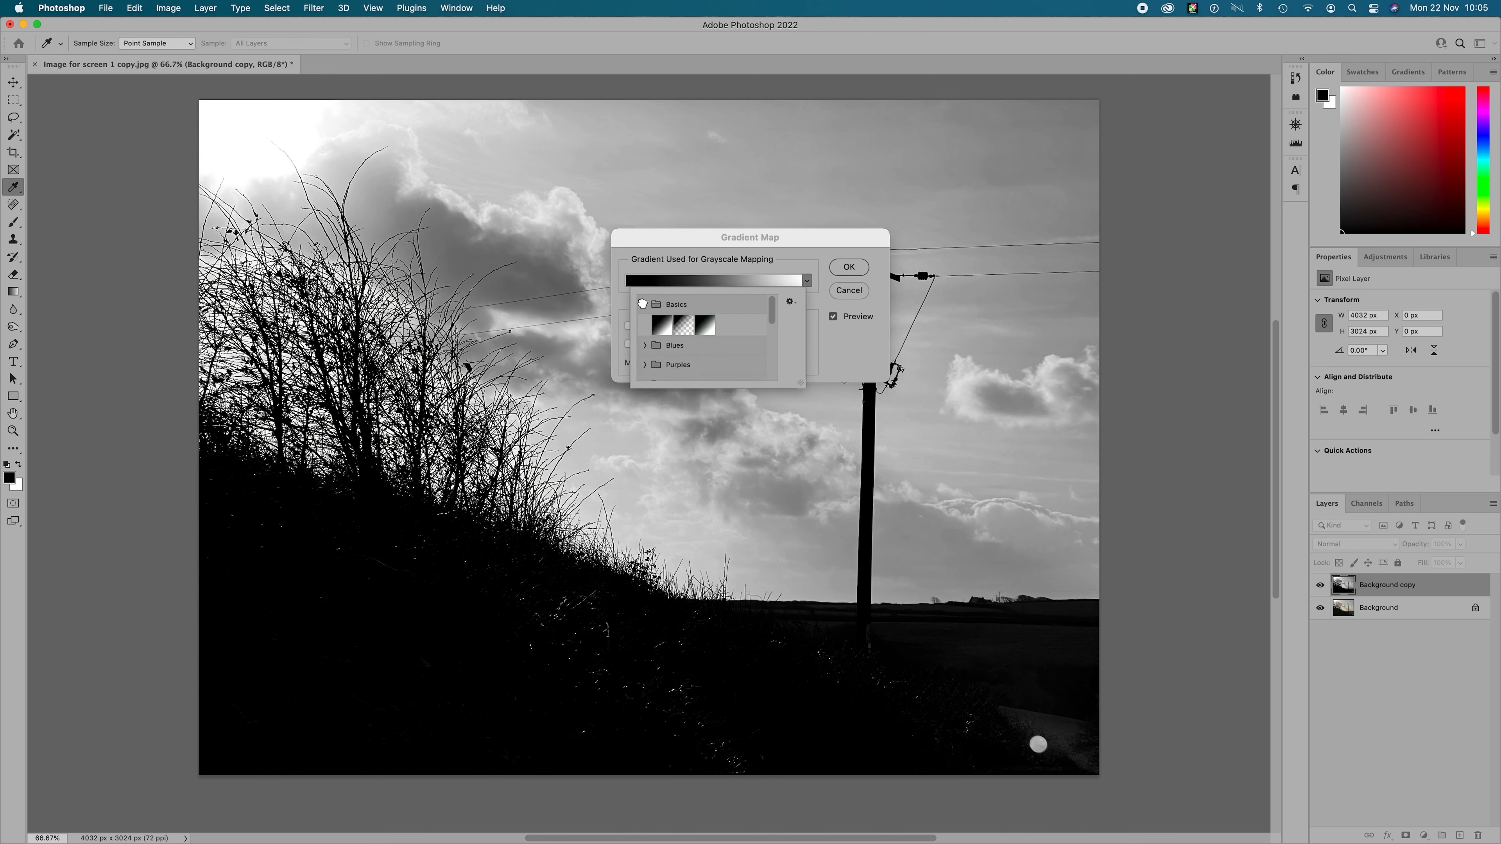
{"action": "left_click", "coordinate": [645, 345]}
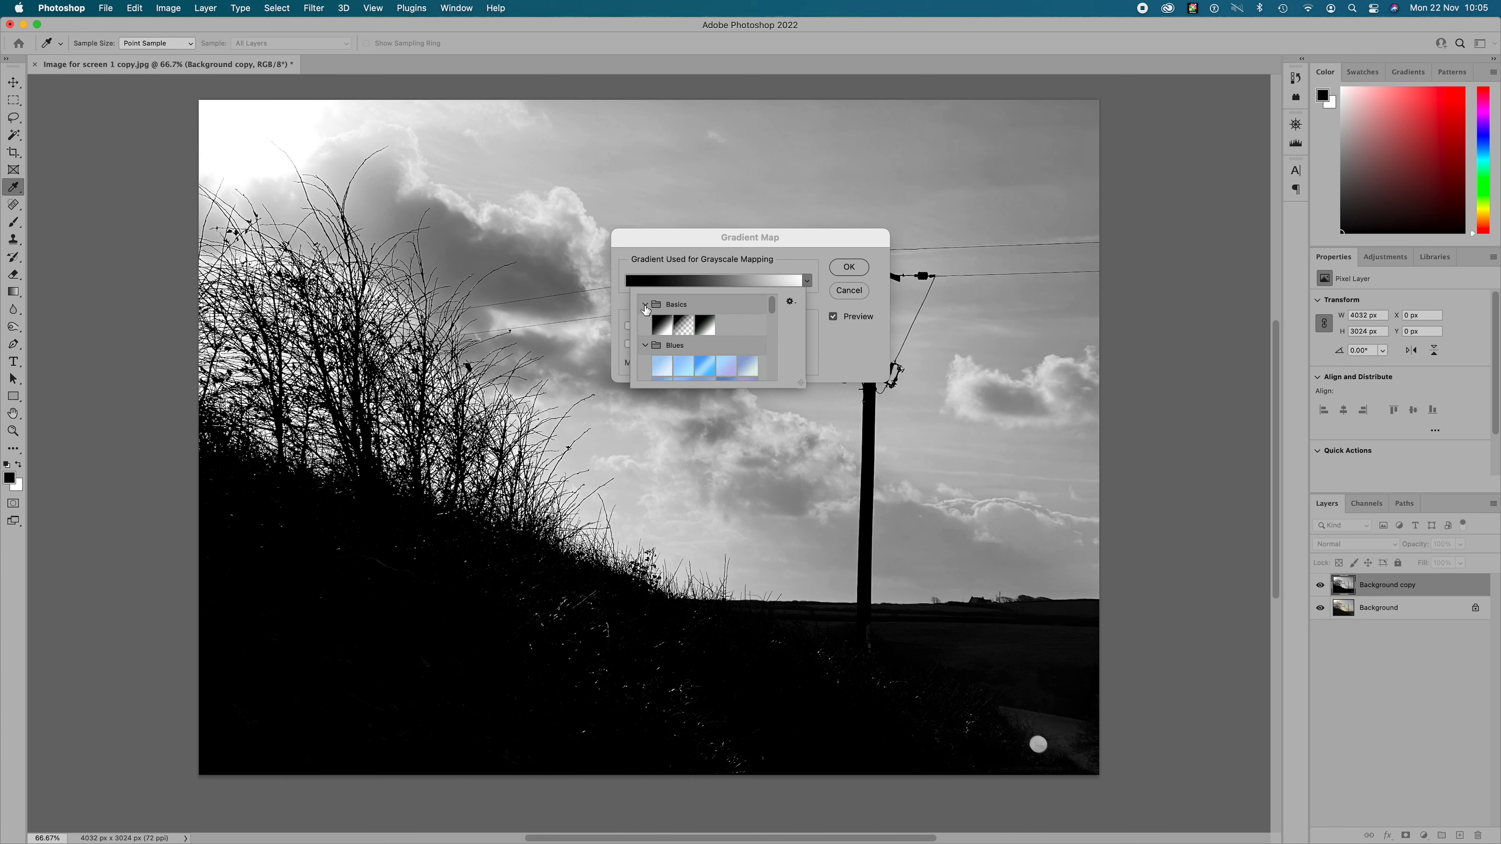
{"action": "left_click", "coordinate": [662, 326]}
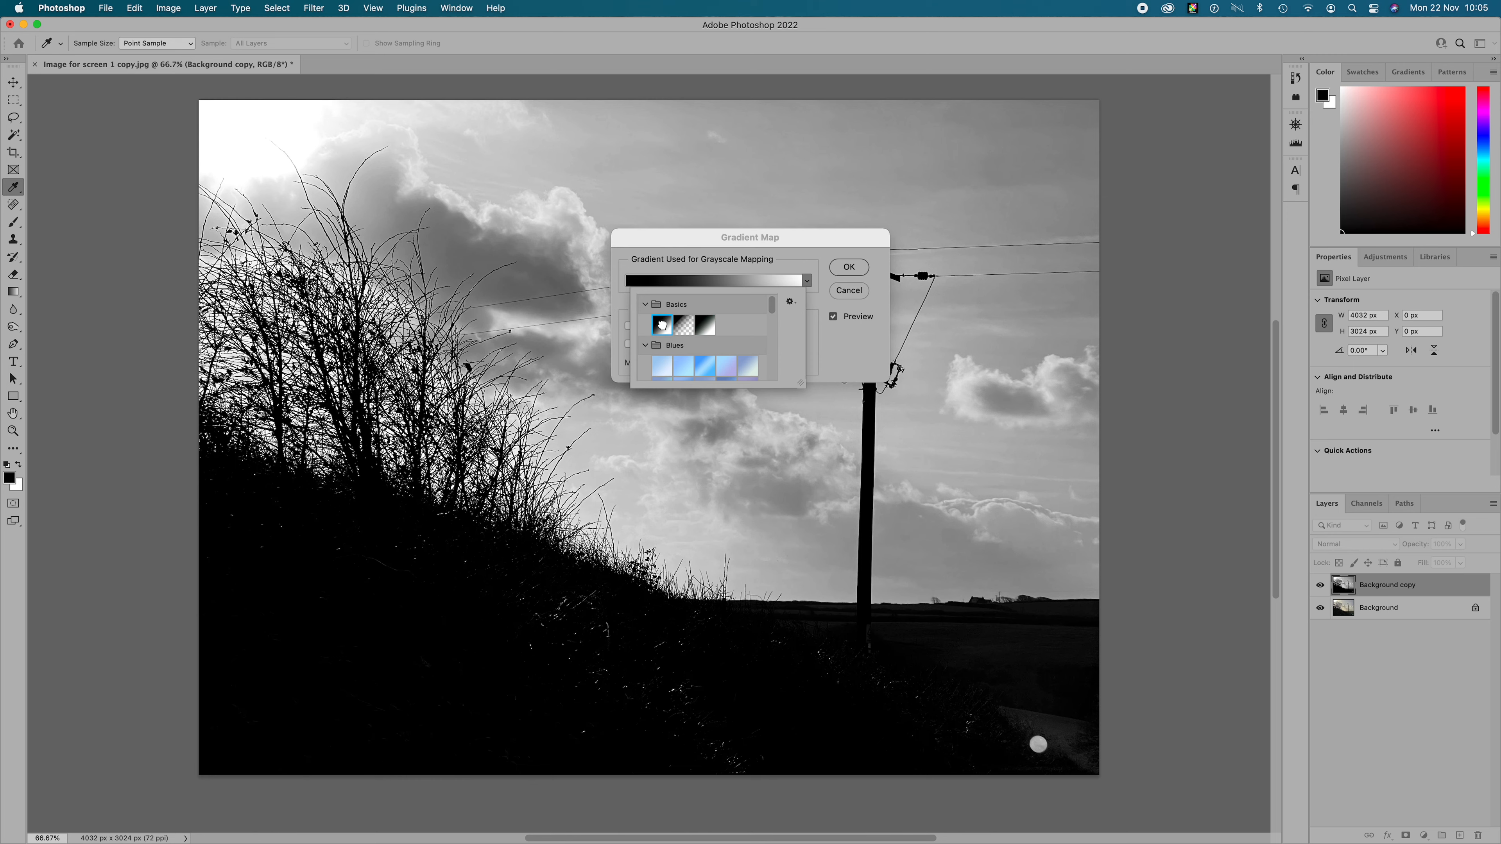
{"action": "left_click", "coordinate": [687, 330]}
{"action": "left_click", "coordinate": [706, 328]}
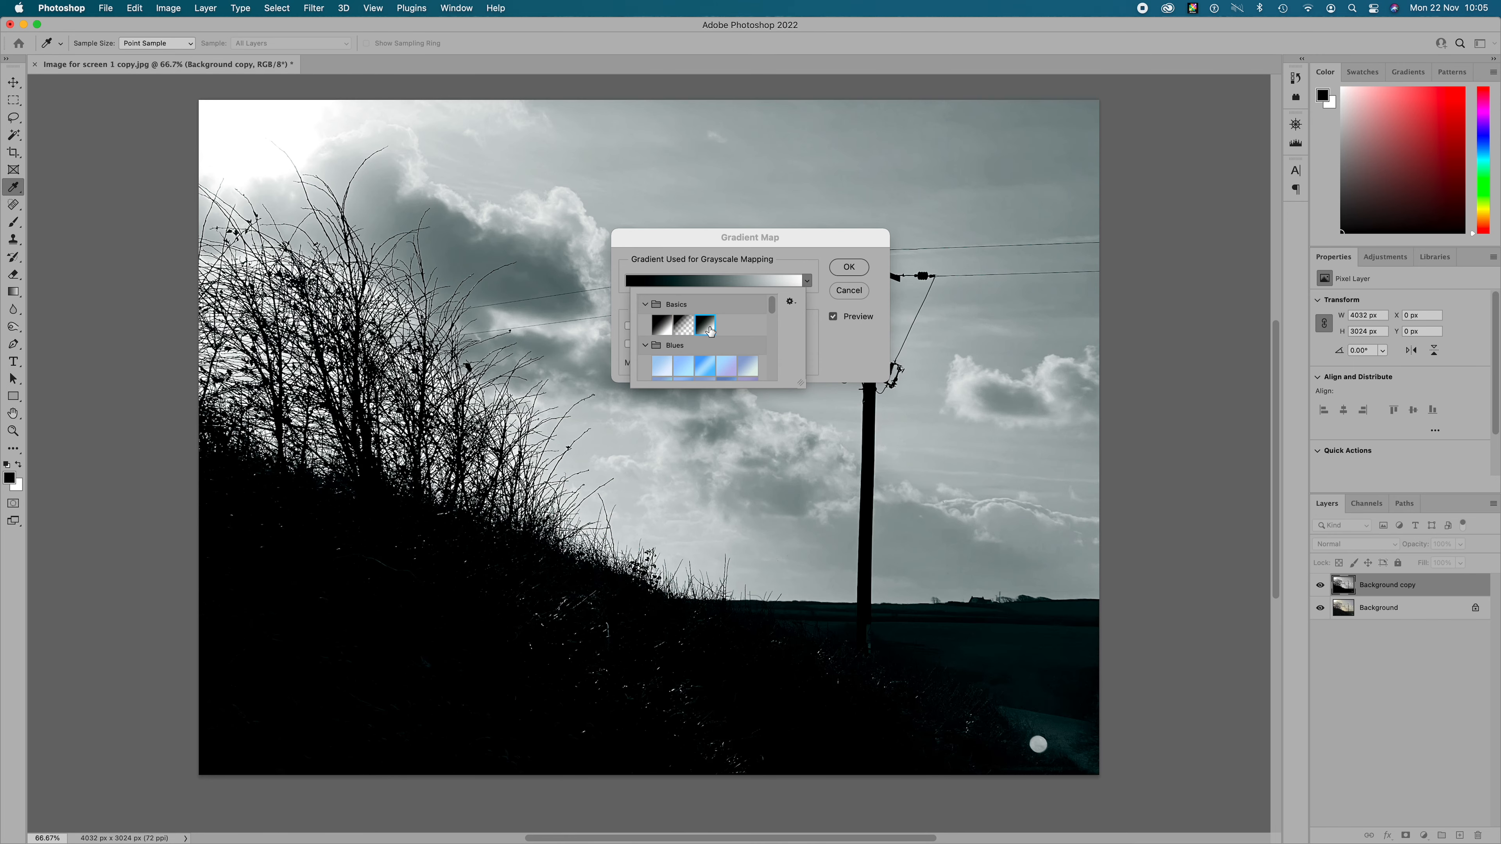
{"action": "left_click", "coordinate": [663, 330]}
{"action": "left_click", "coordinate": [847, 270]}
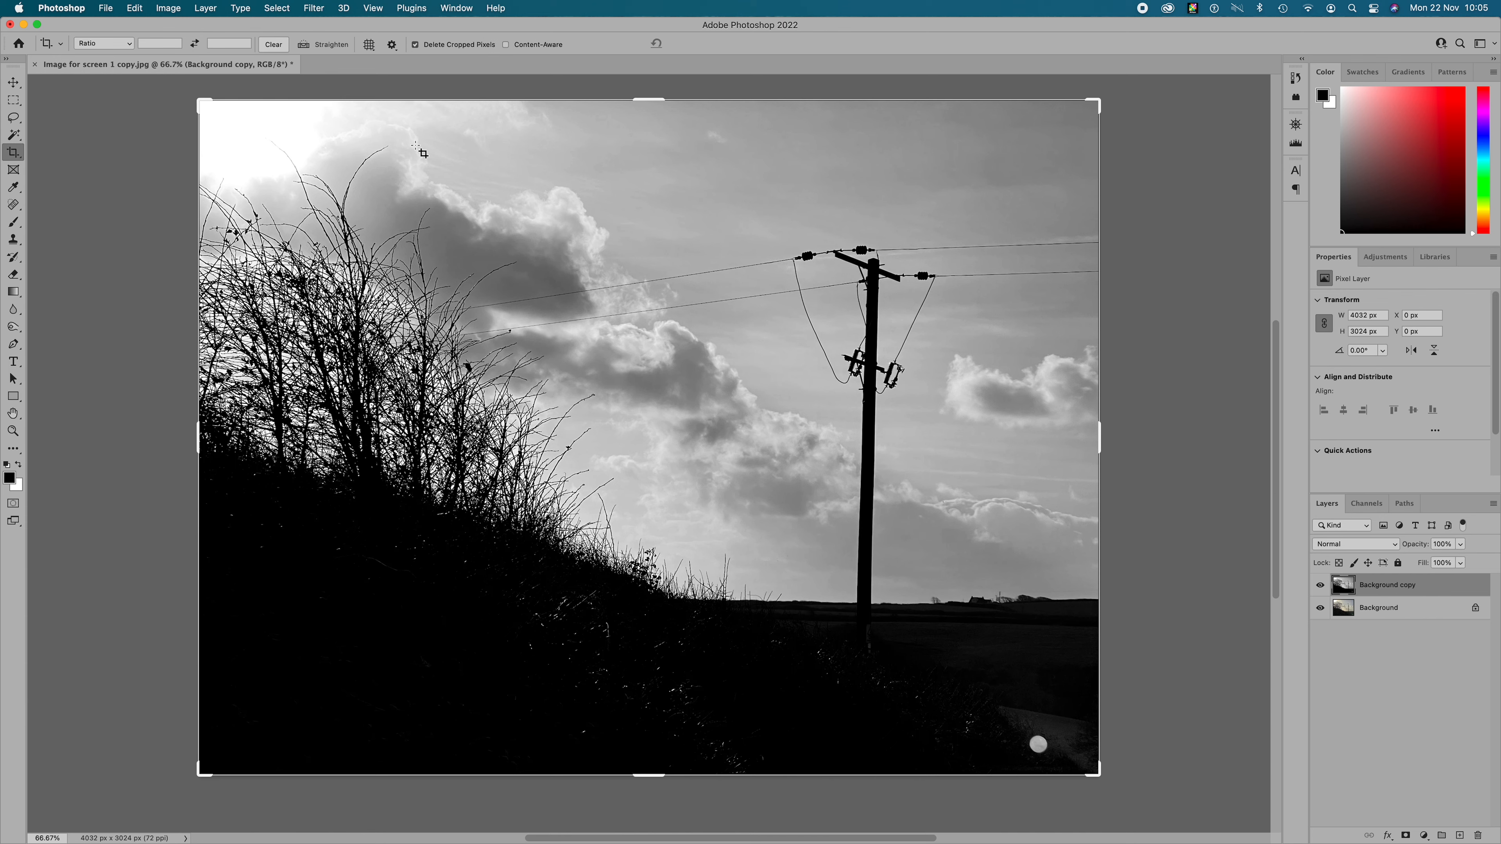
- Apply a Levels adjustment to the duplicate layer with the black input at 66 and the white input at 94
{"action": "left_click", "coordinate": [177, 14]}
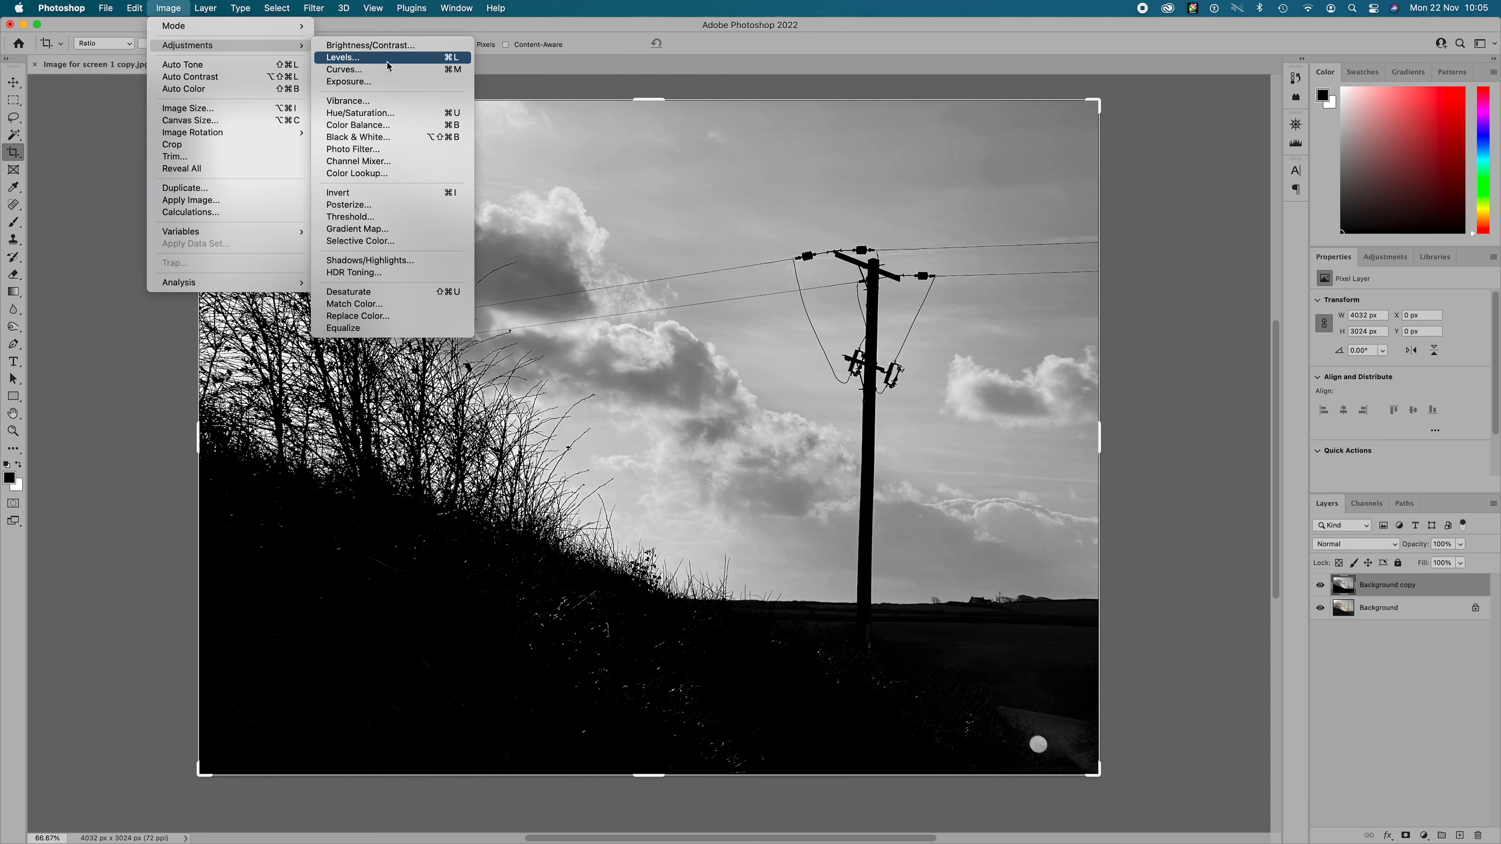
{"action": "left_click", "coordinate": [455, 59]}
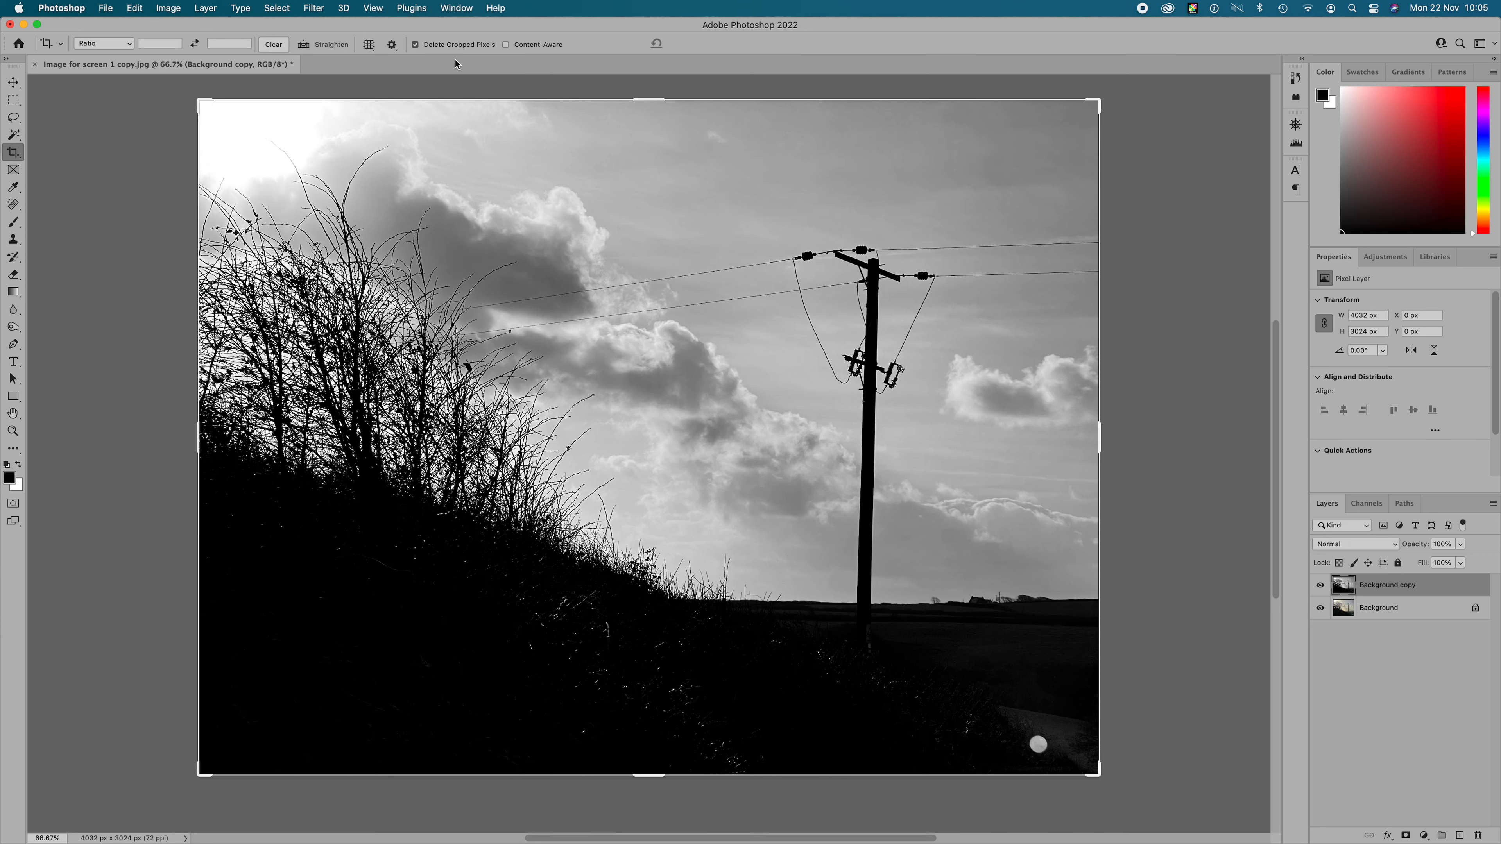
{"action": "left_click_drag", "start_coordinate": [1278, 74], "coordinate": [1229, 103]}
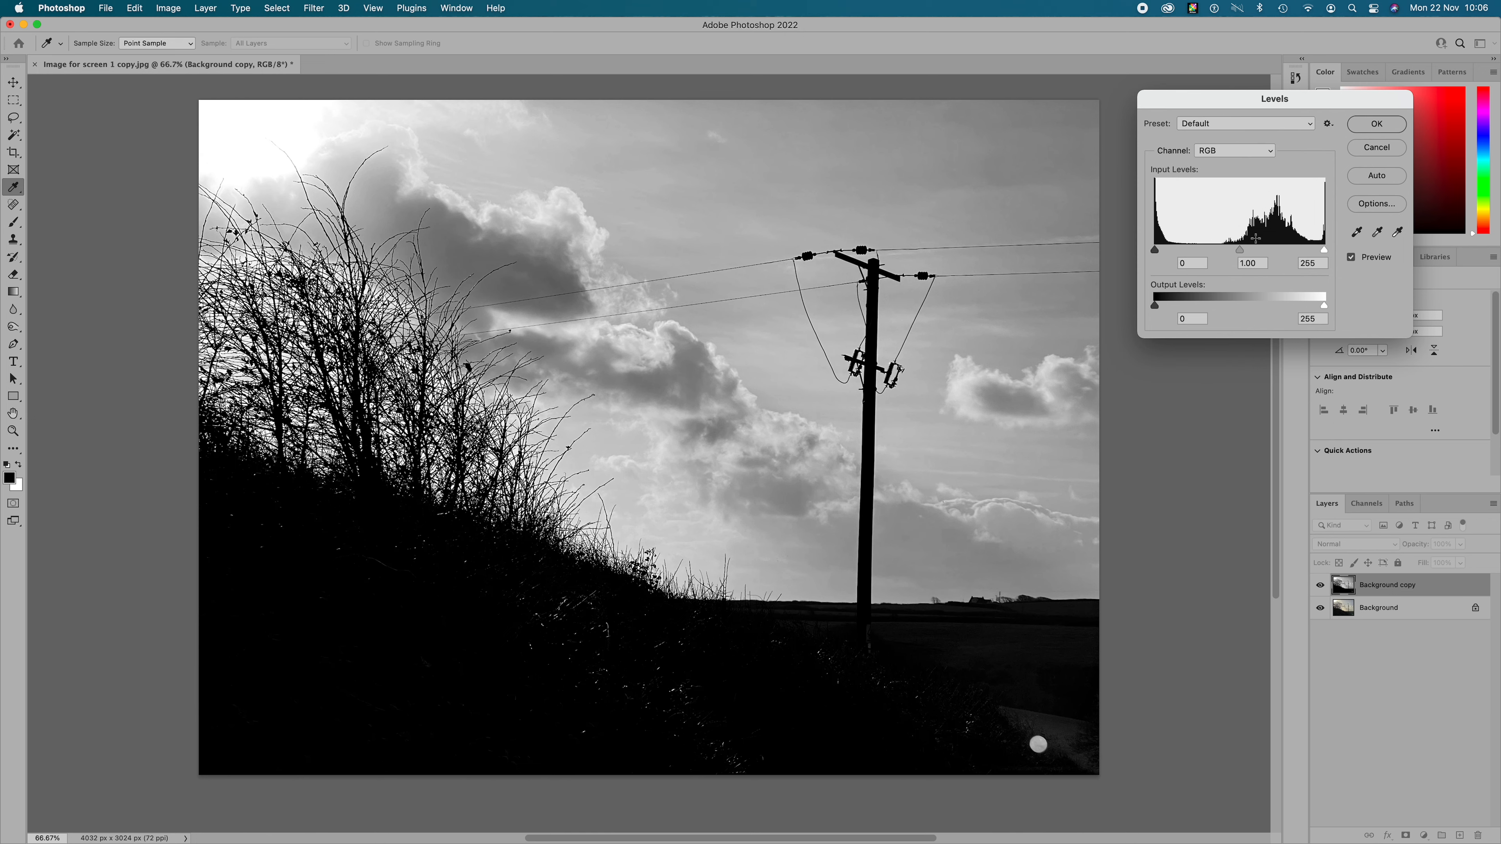
{"action": "left_click_drag", "start_coordinate": [1159, 253], "coordinate": [1204, 258]}
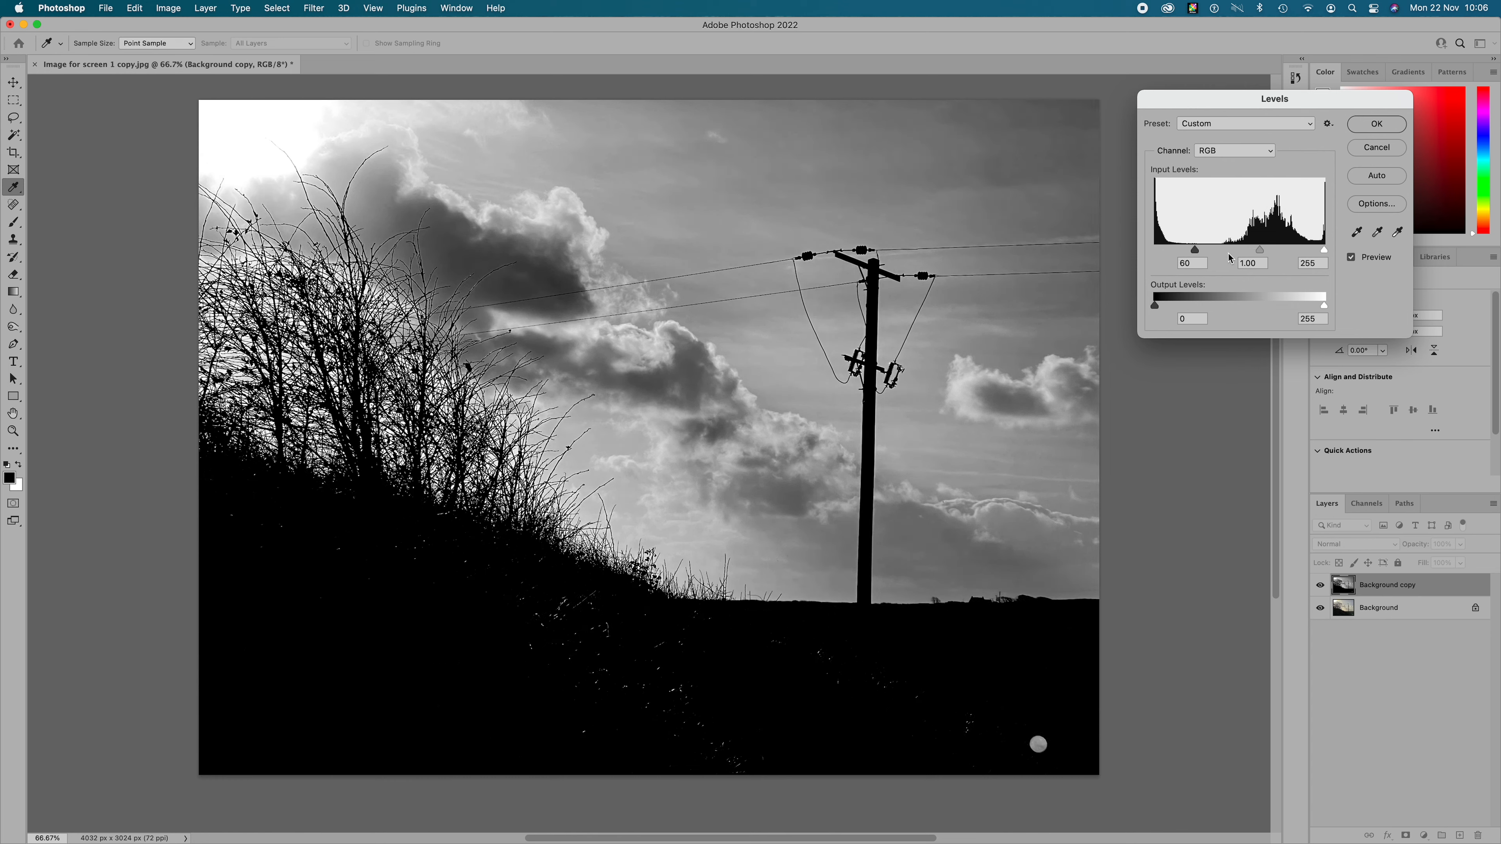
{"action": "left_click_drag", "start_coordinate": [1324, 250], "coordinate": [1219, 256]}
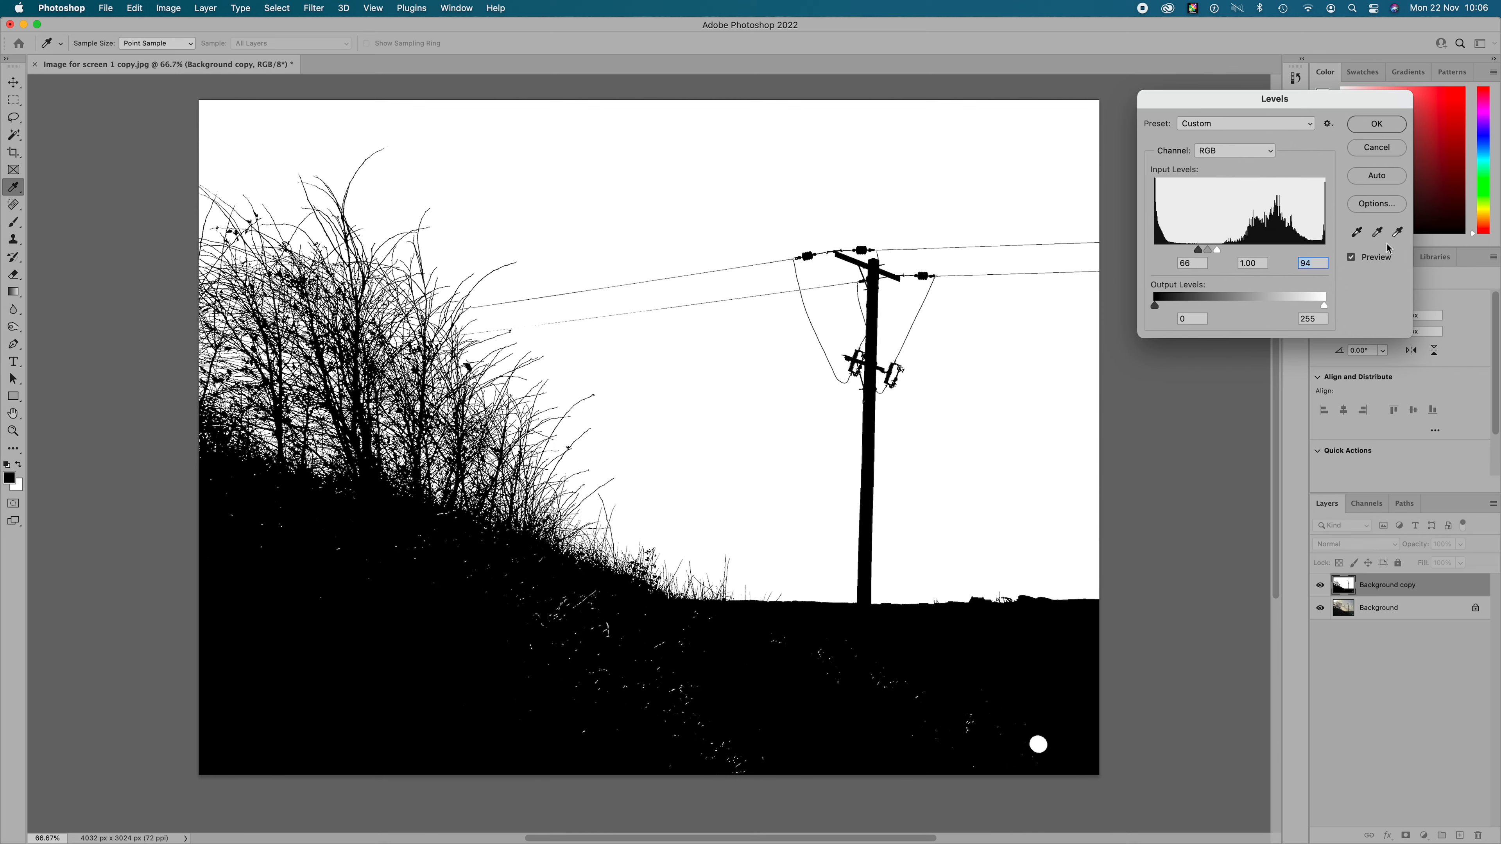
{"action": "left_click", "coordinate": [1377, 125]}
{"action": "key", "text": "c"}
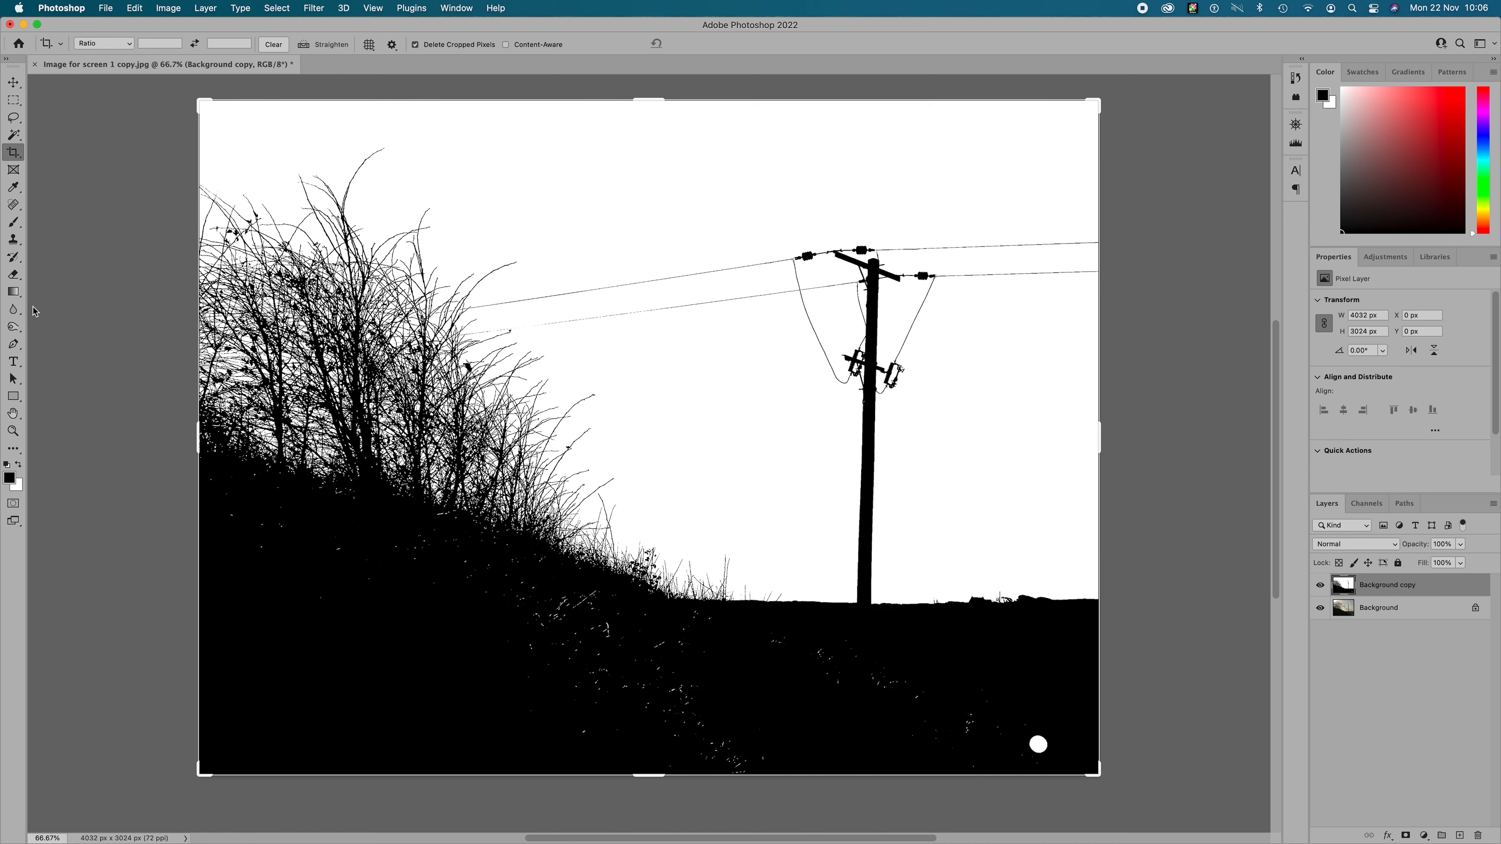
- Dodge the specks in the dark ground with the Dodge Tool set to Highlights and 64% exposure
{"action": "left_click", "coordinate": [15, 327]}
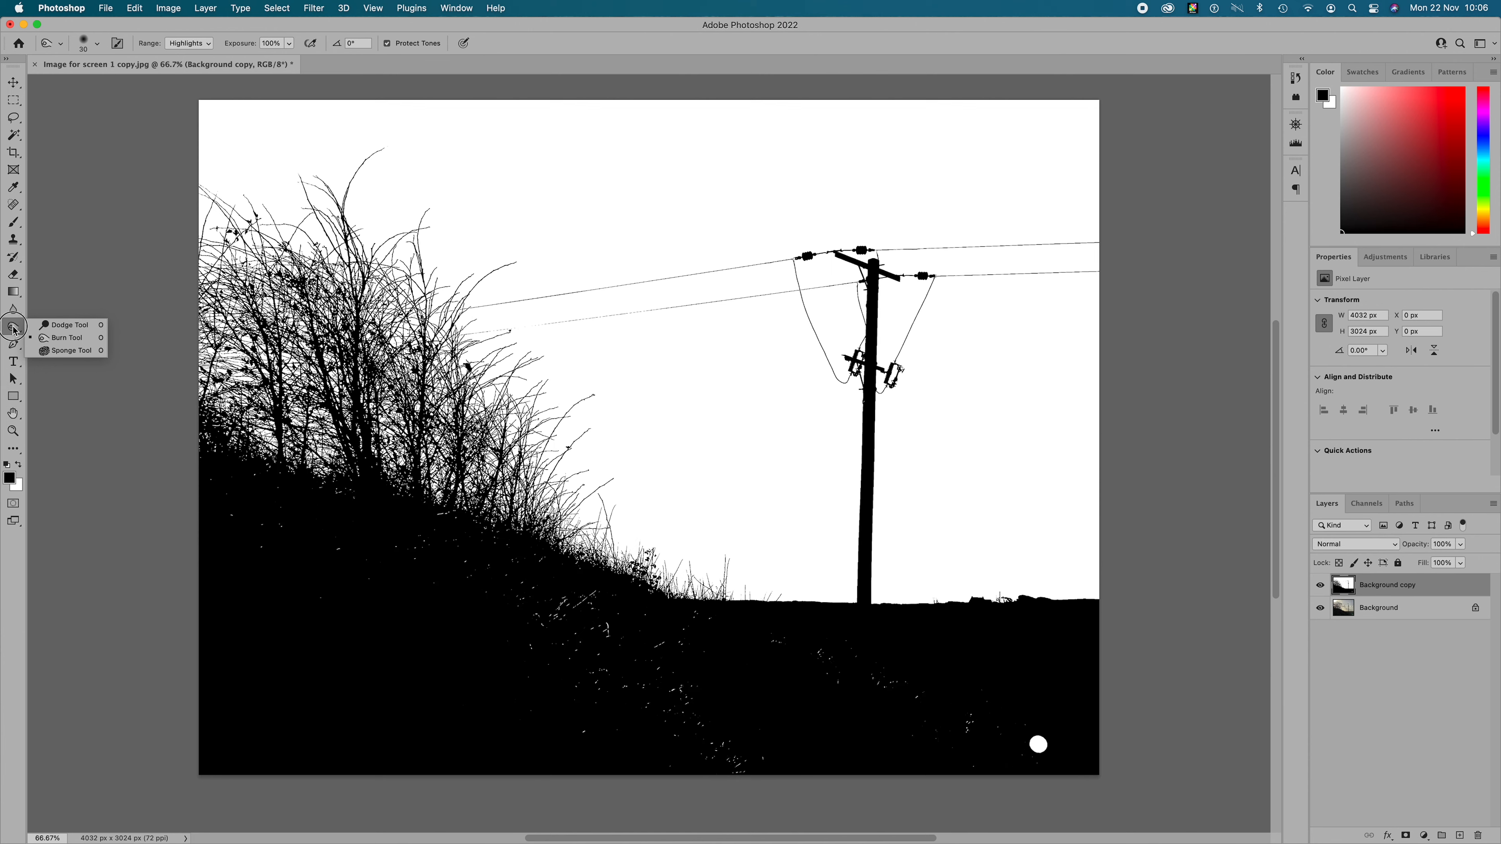
{"action": "left_click", "coordinate": [59, 328]}
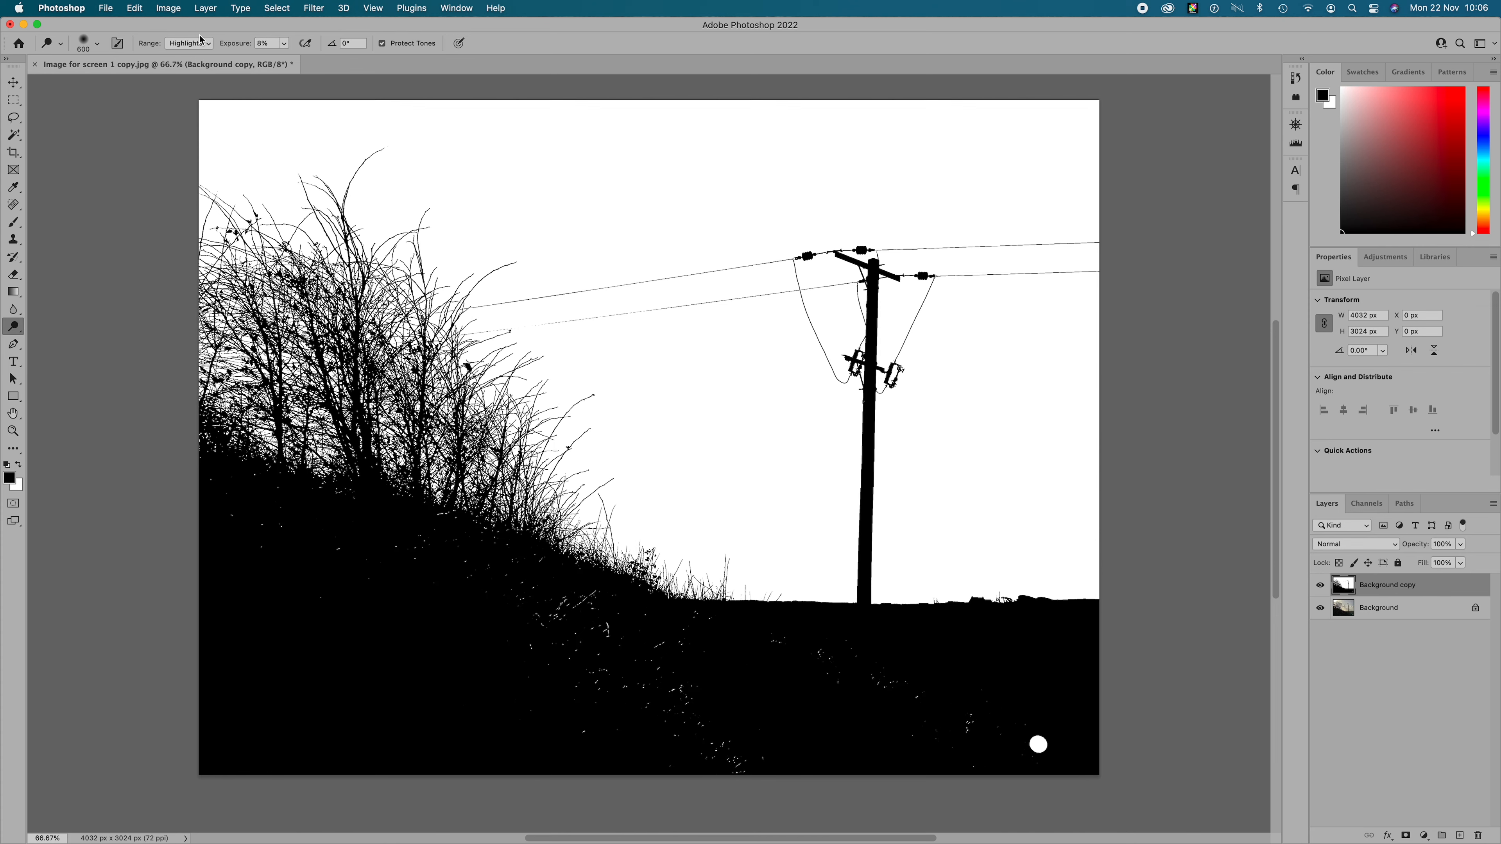
{"action": "left_click", "coordinate": [283, 43]}
{"action": "left_click_drag", "start_coordinate": [283, 61], "coordinate": [319, 61]}
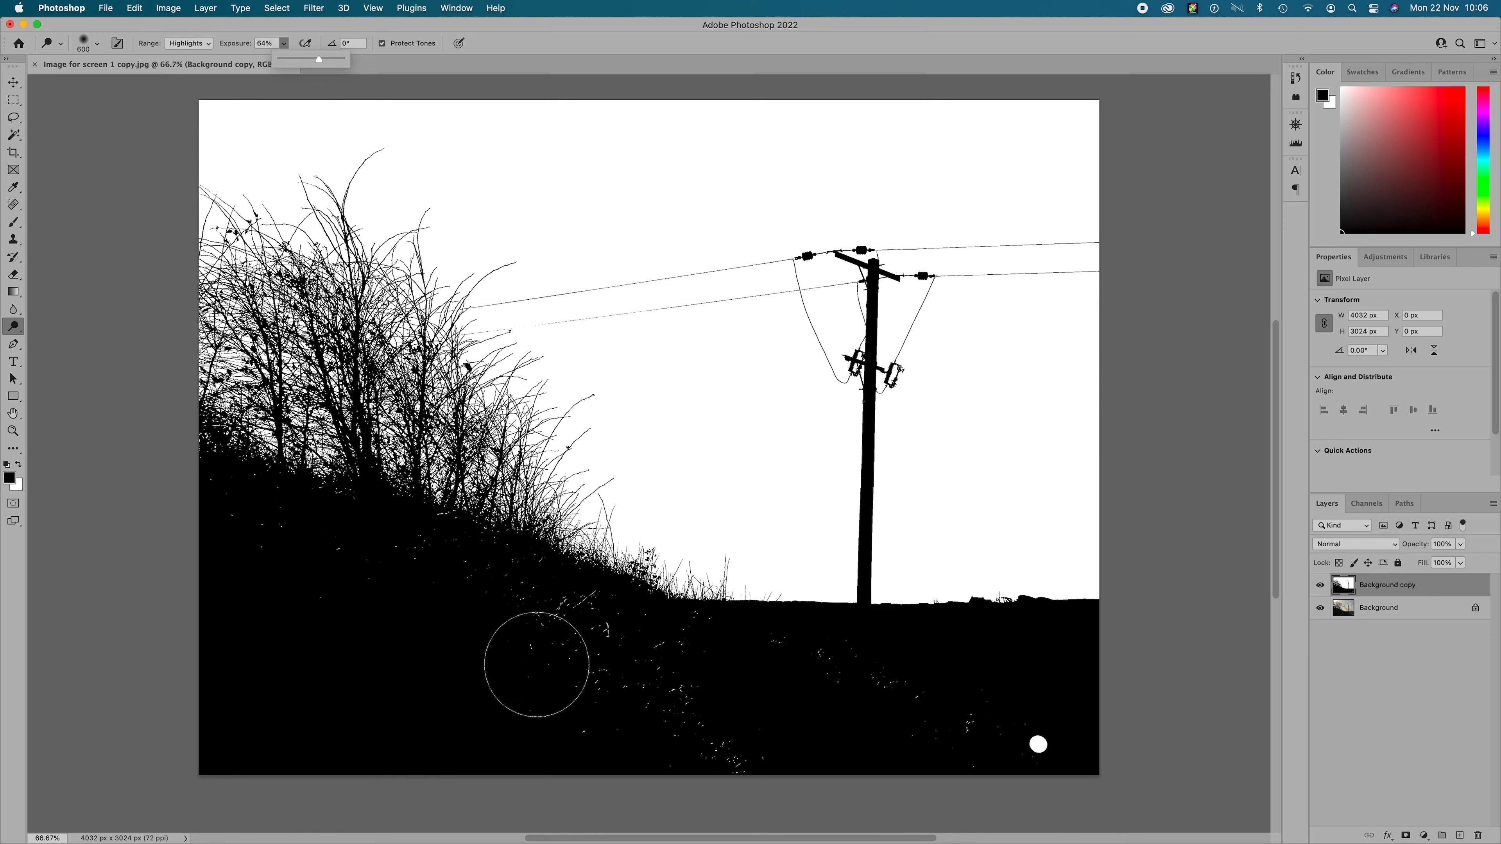
{"action": "left_click", "coordinate": [603, 659]}
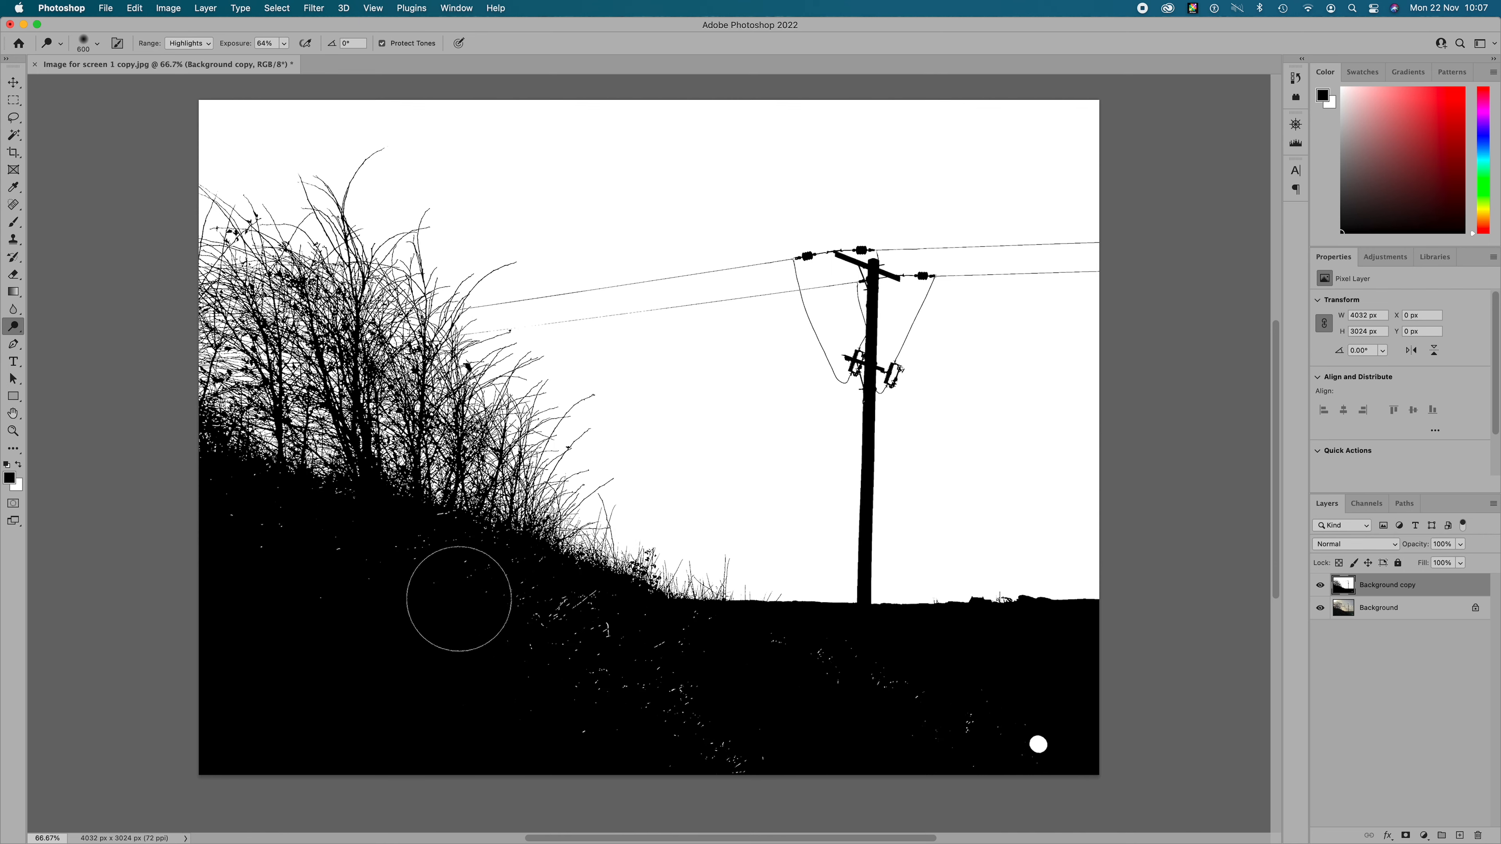
- Burn the faint lower power line beside the bush at 61% exposure using the Shadows range, and switch the range to Midtones
{"action": "left_click_drag", "start_coordinate": [10, 325], "coordinate": [54, 326]}
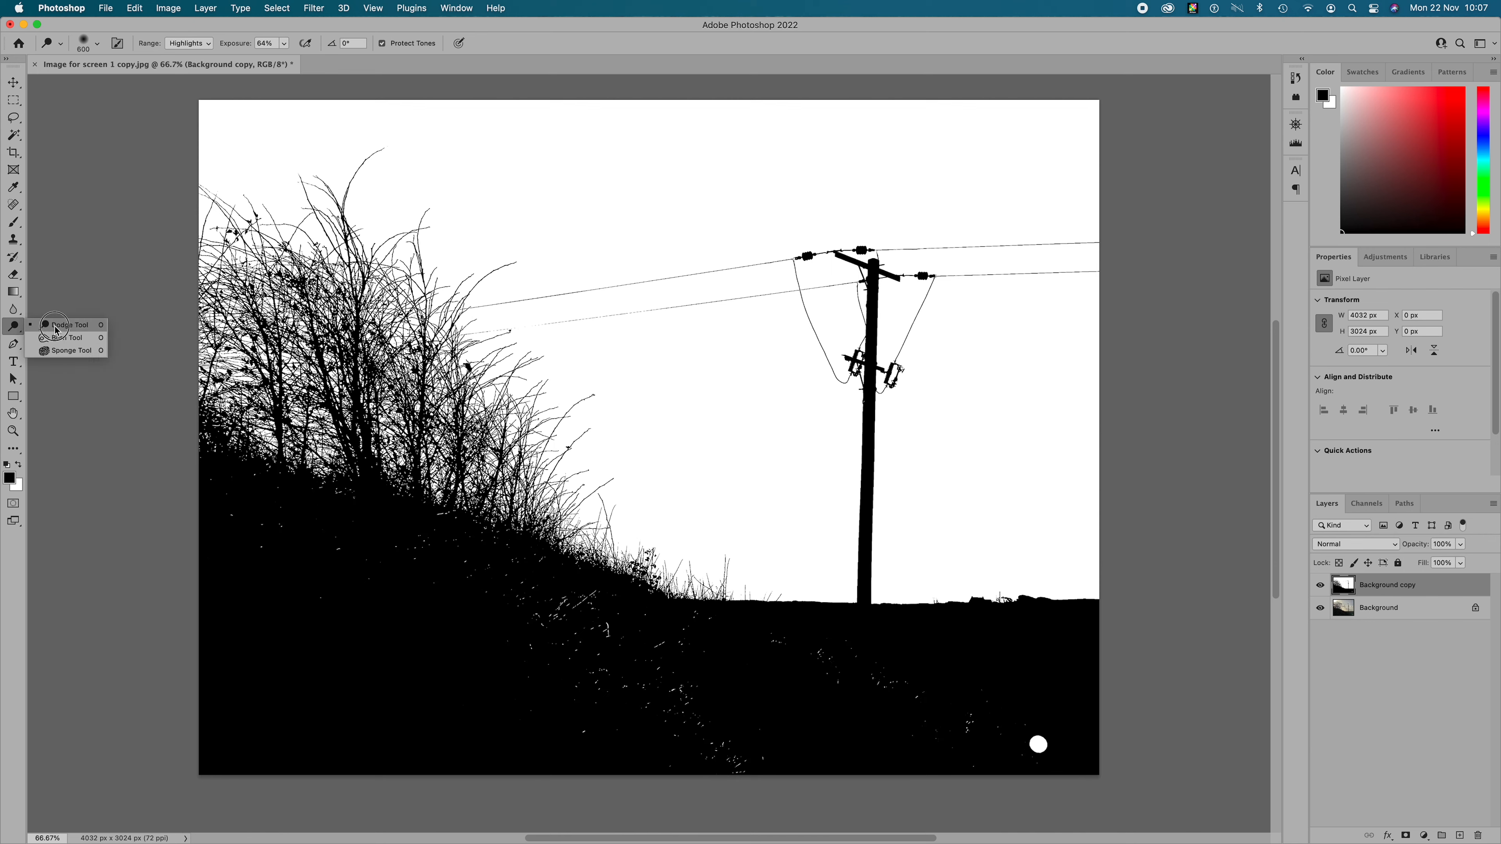
{"action": "left_click_drag", "start_coordinate": [56, 330], "coordinate": [57, 341]}
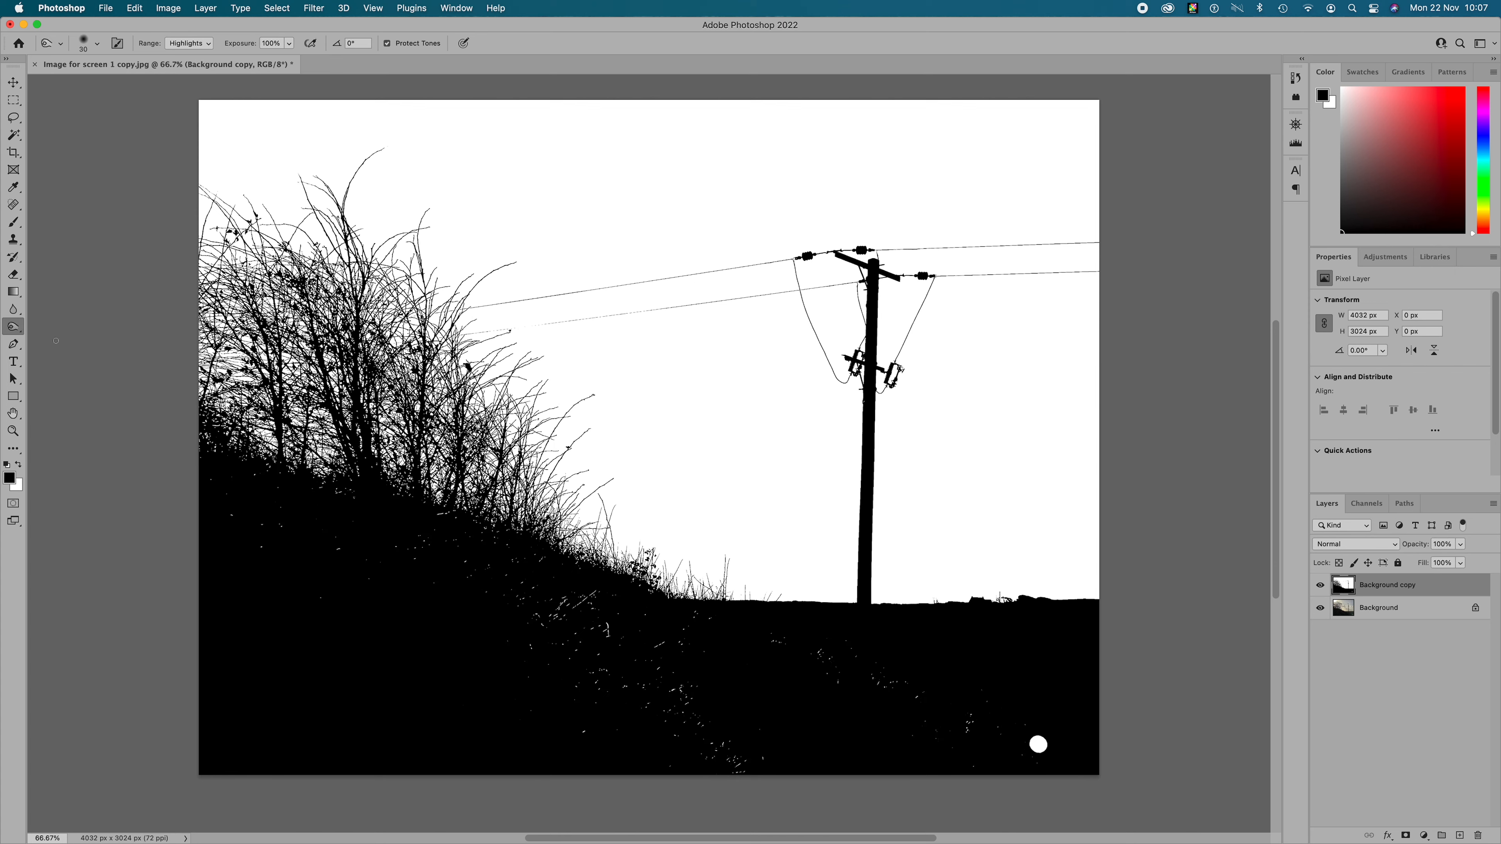
{"action": "left_click", "coordinate": [207, 44]}
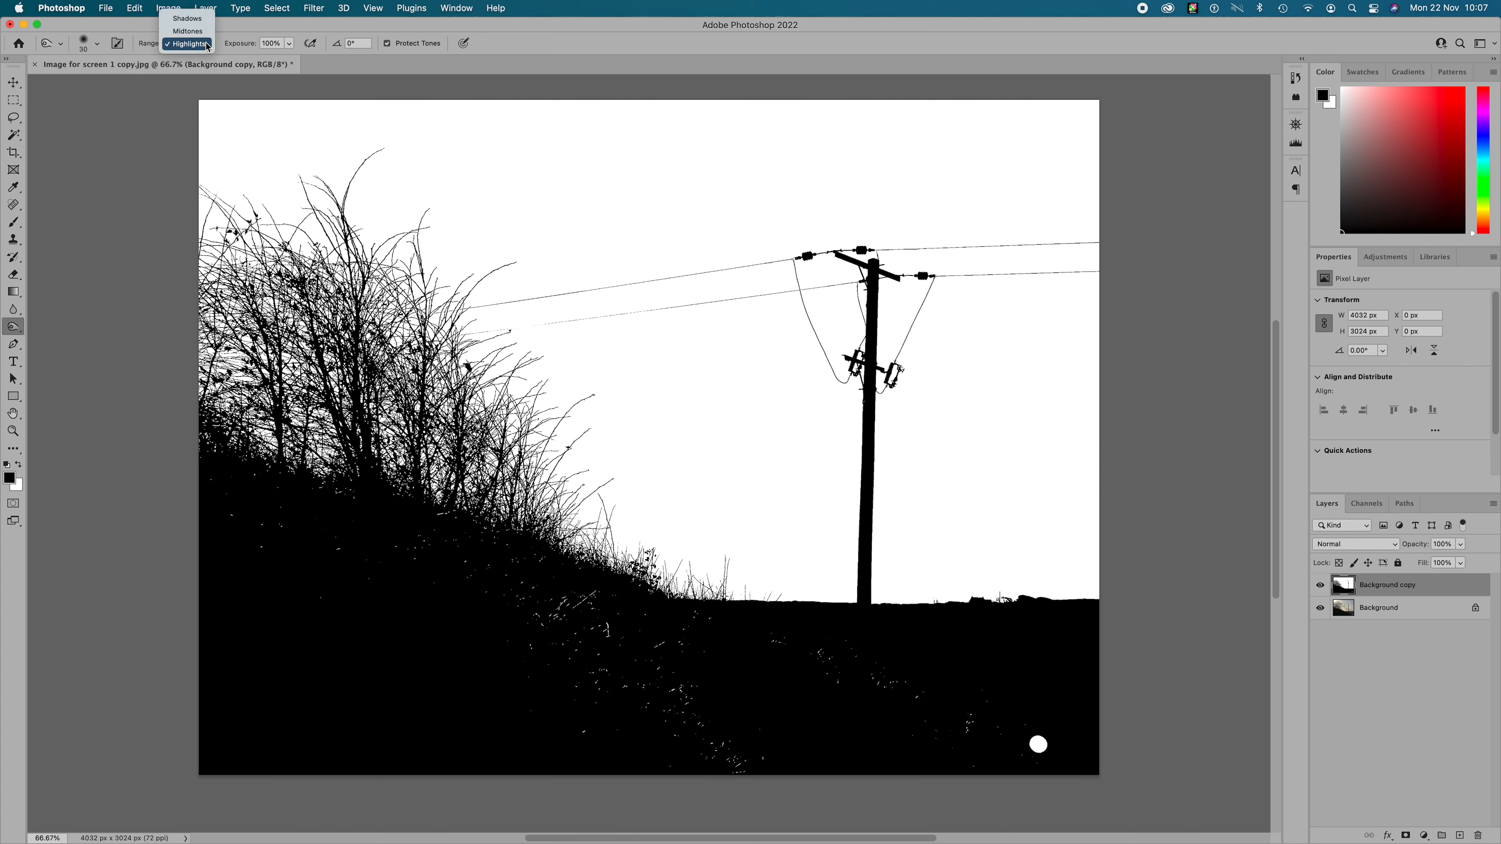
{"action": "left_click", "coordinate": [205, 21]}
{"action": "left_click_drag", "start_coordinate": [291, 49], "coordinate": [264, 59]}
{"action": "left_click", "coordinate": [505, 324]}
{"action": "mouse_move", "coordinate": [499, 328]}
{"action": "left_mouse_down"}
{"action": "mouse_move", "coordinate": [543, 325]}
{"action": "mouse_move", "coordinate": [476, 332]}
{"action": "mouse_move", "coordinate": [518, 328]}
{"action": "left_mouse_up"}
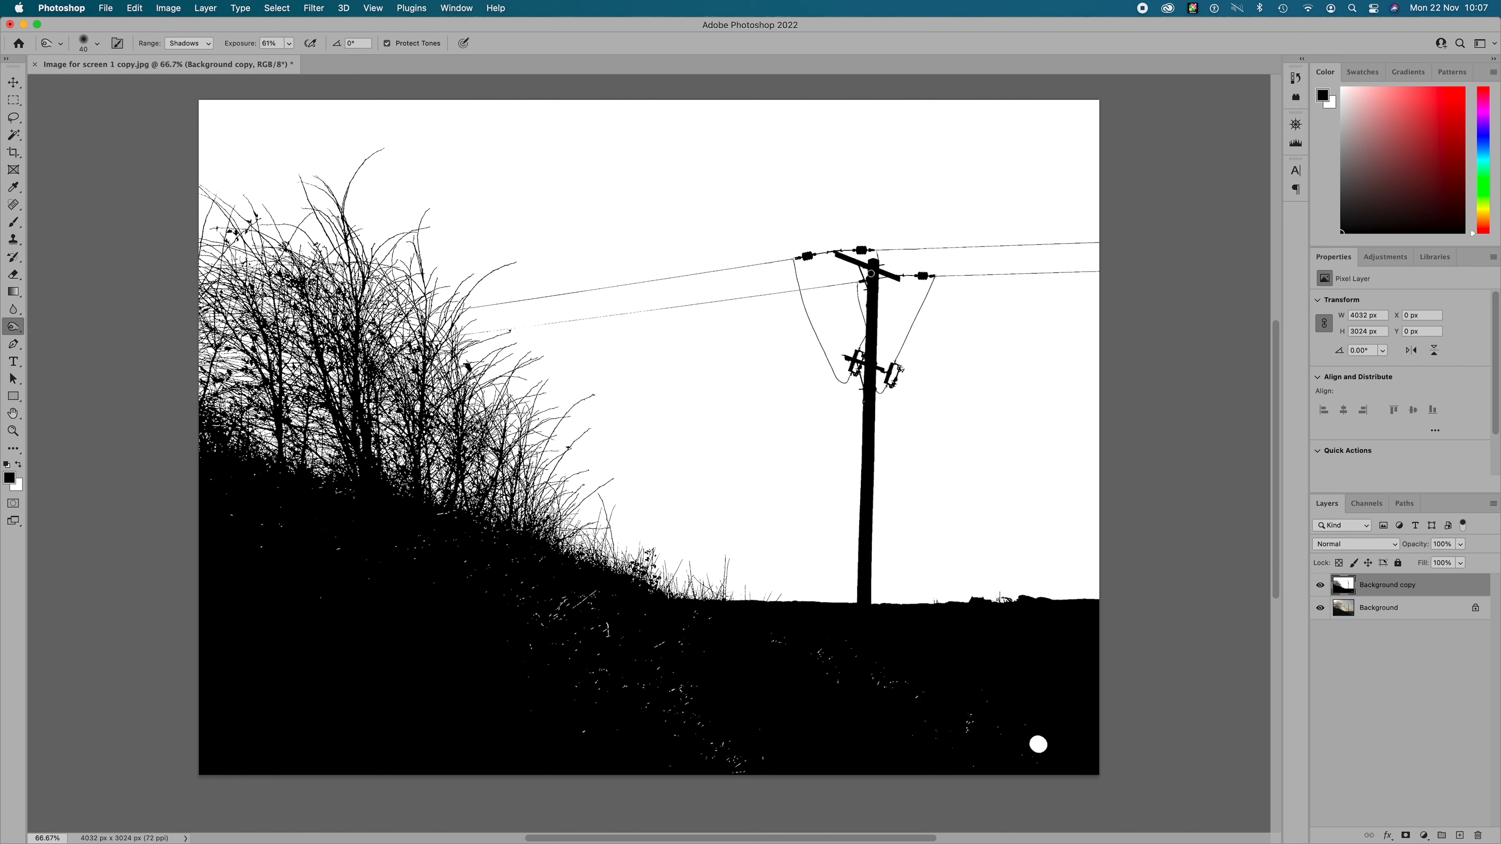
{"action": "left_click", "coordinate": [207, 43]}
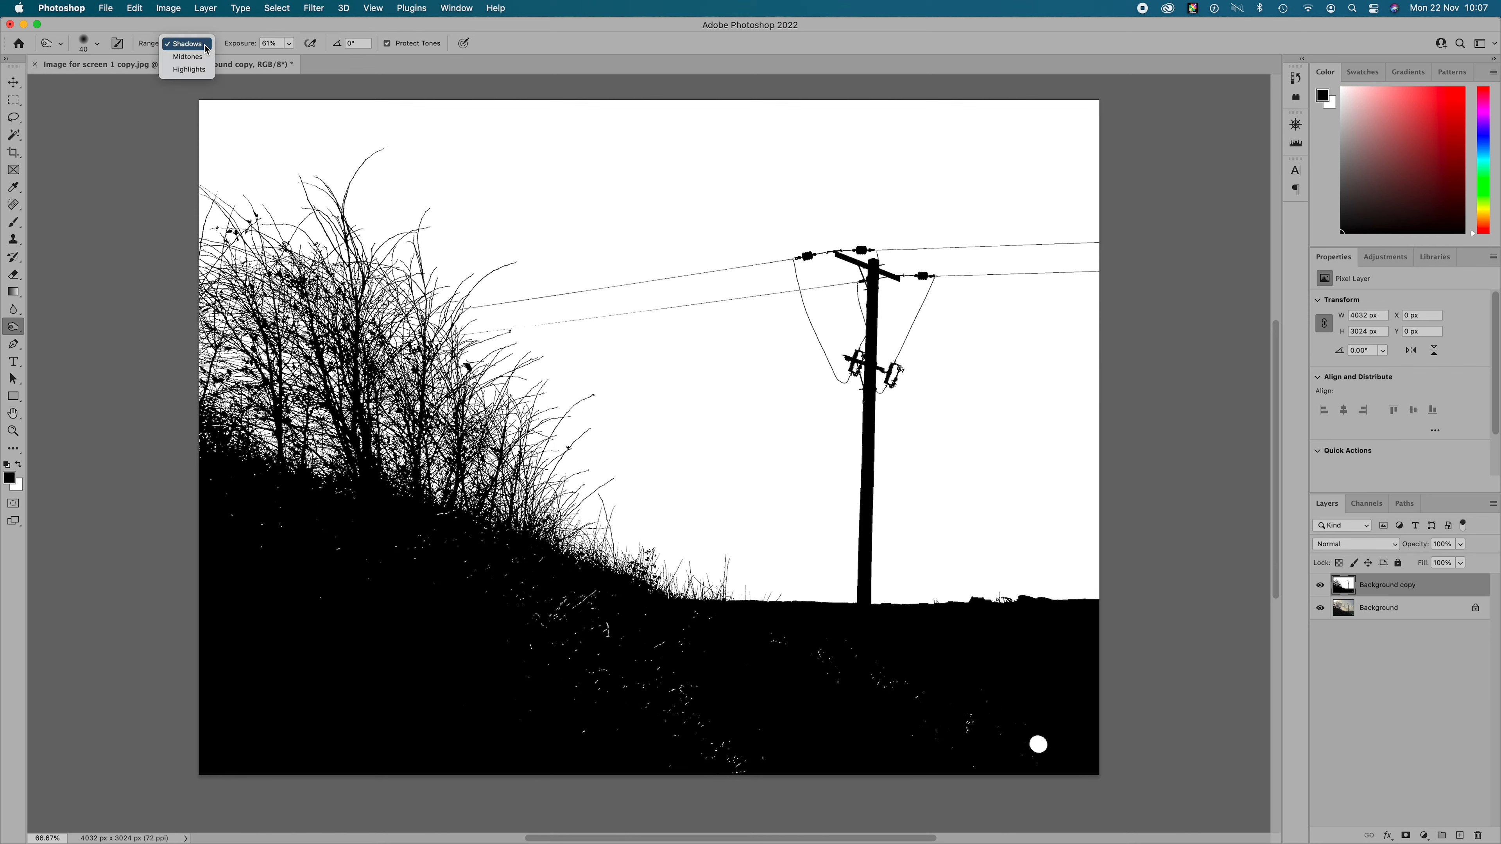
{"action": "left_click", "coordinate": [201, 57]}
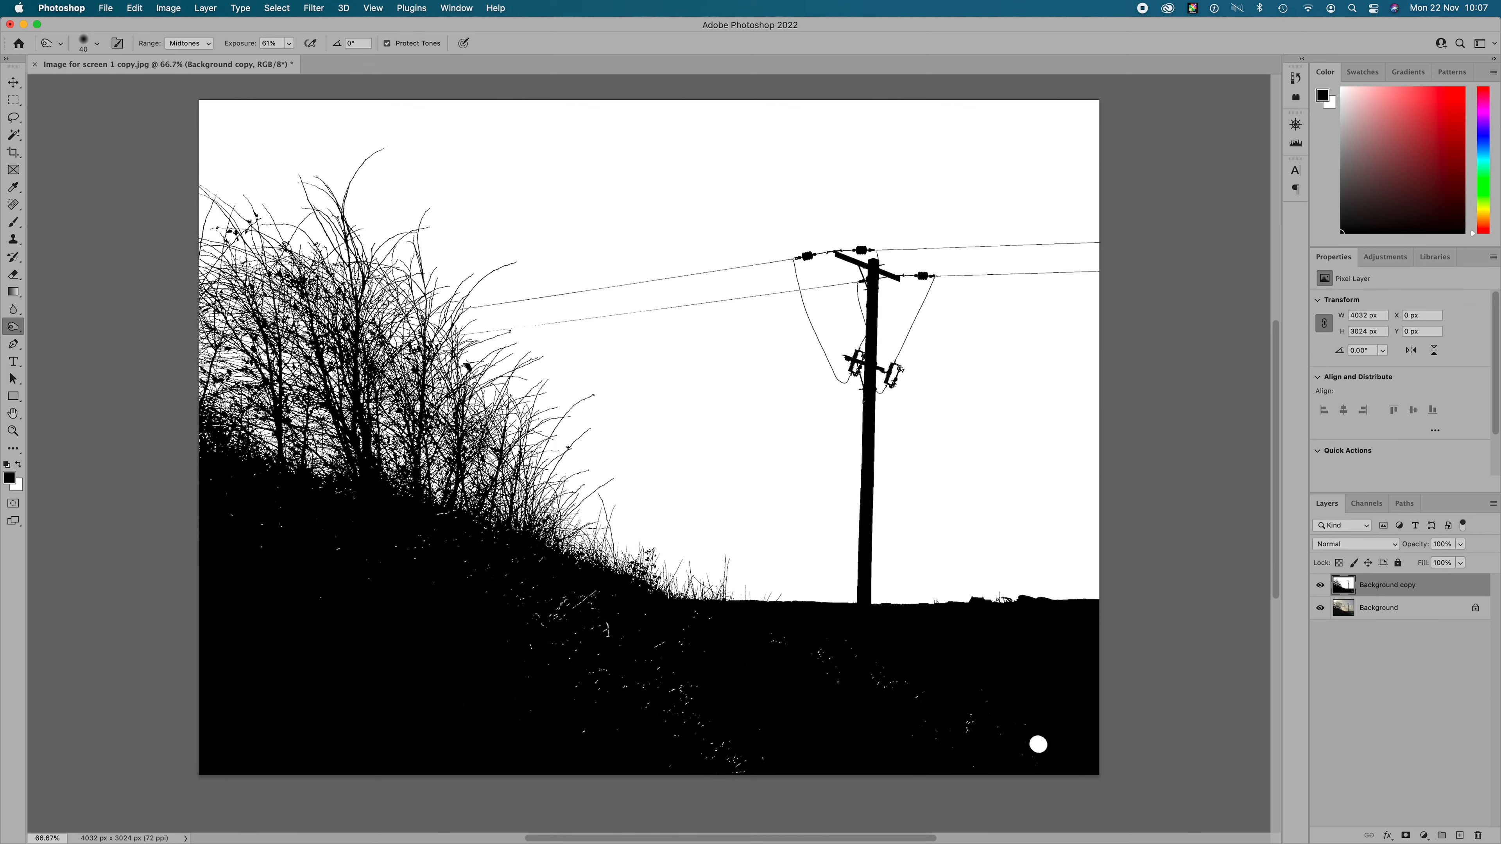
- Paint out the white circle in the dark ground with the black Brush and toggle the duplicate layer's visibility to compare
{"action": "left_click", "coordinate": [13, 222]}
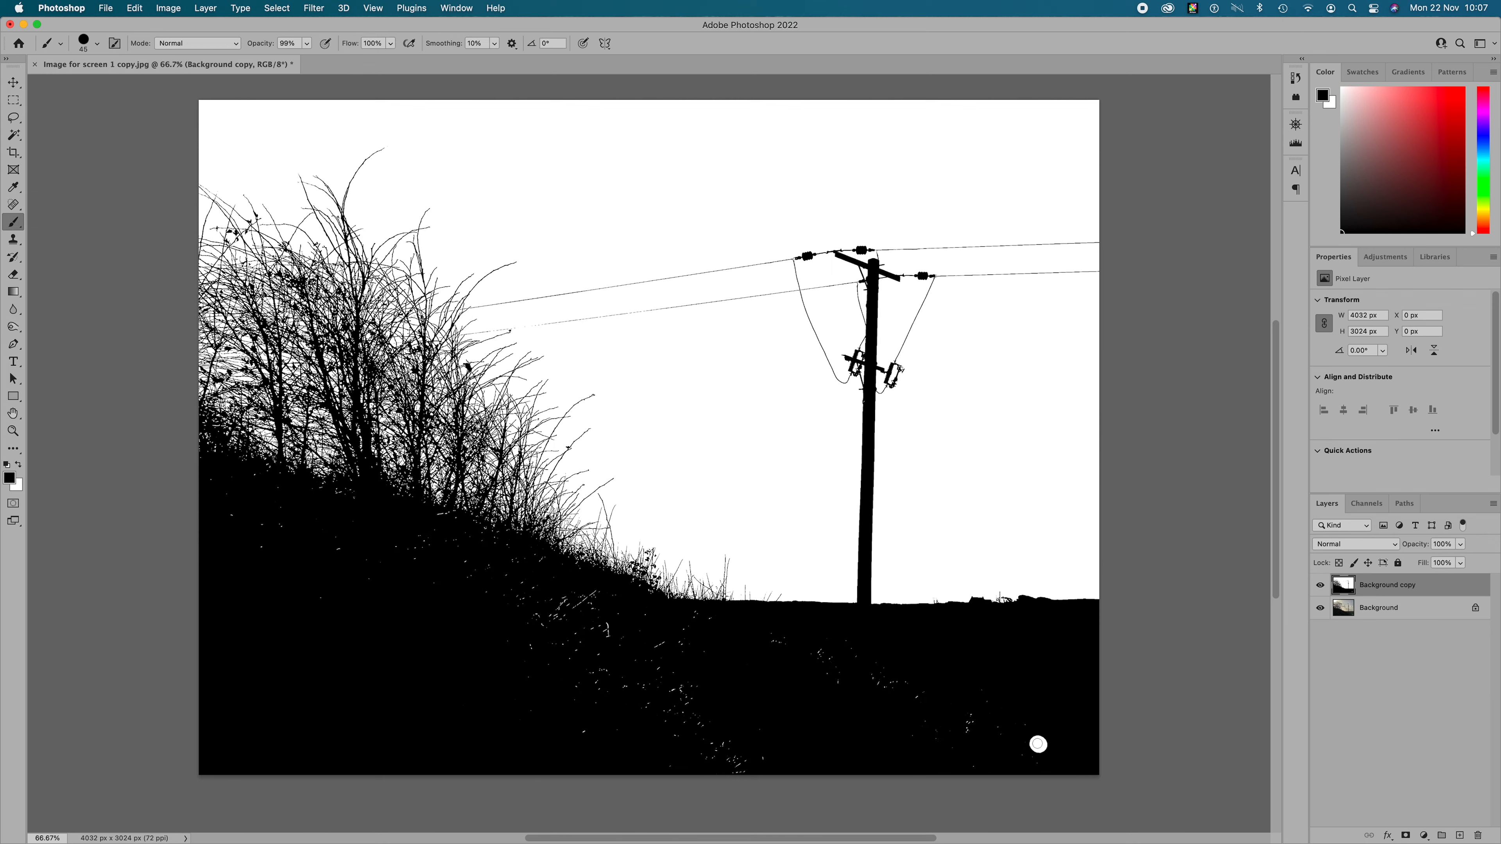
{"action": "left_click", "coordinate": [1038, 738]}
{"action": "left_click", "coordinate": [1039, 744]}
{"action": "left_click", "coordinate": [1320, 586]}
{"action": "left_click", "coordinate": [1319, 586]}
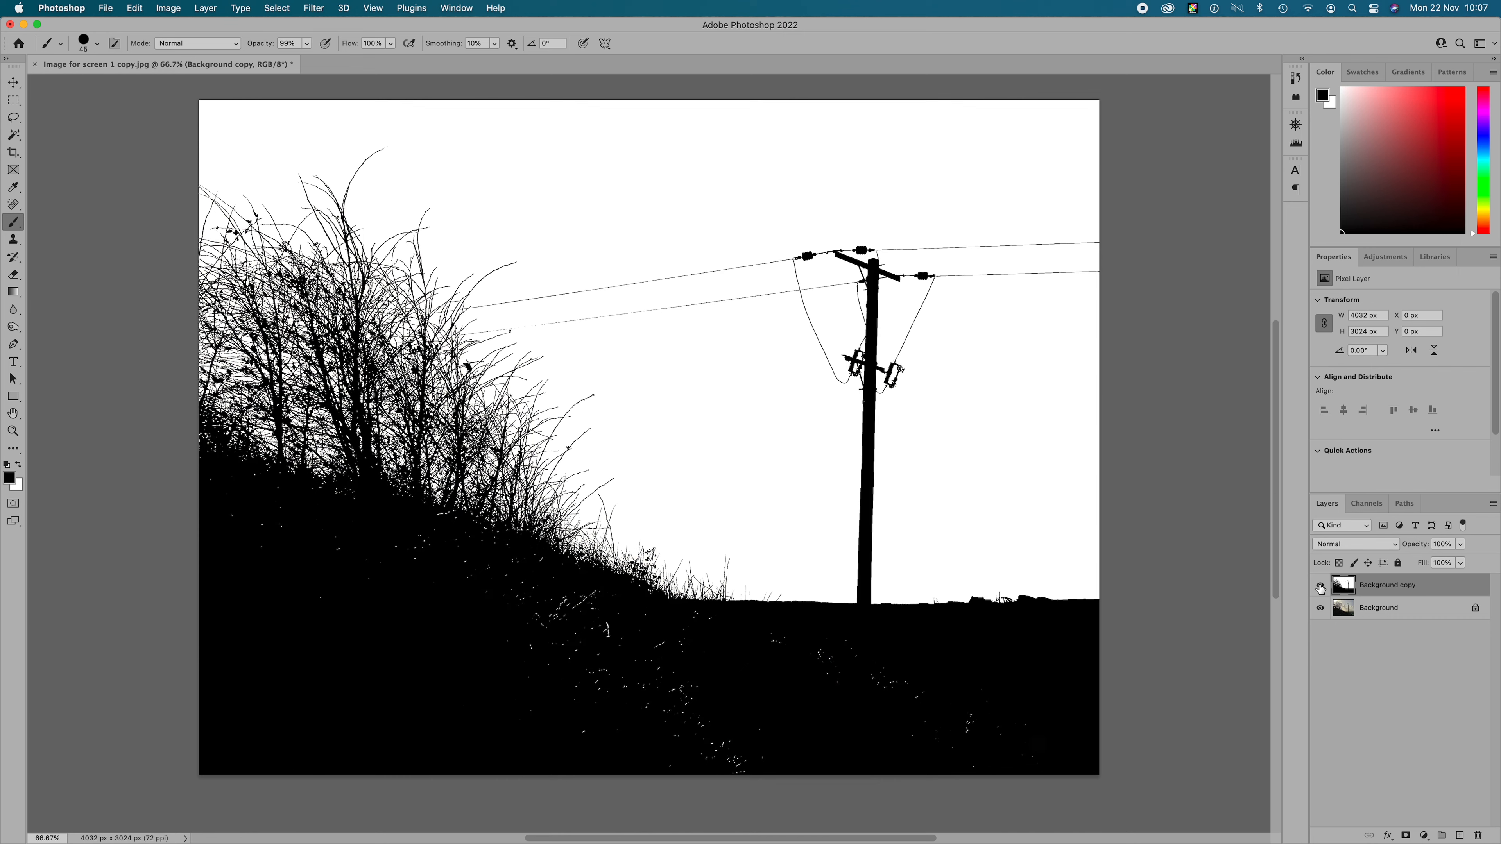